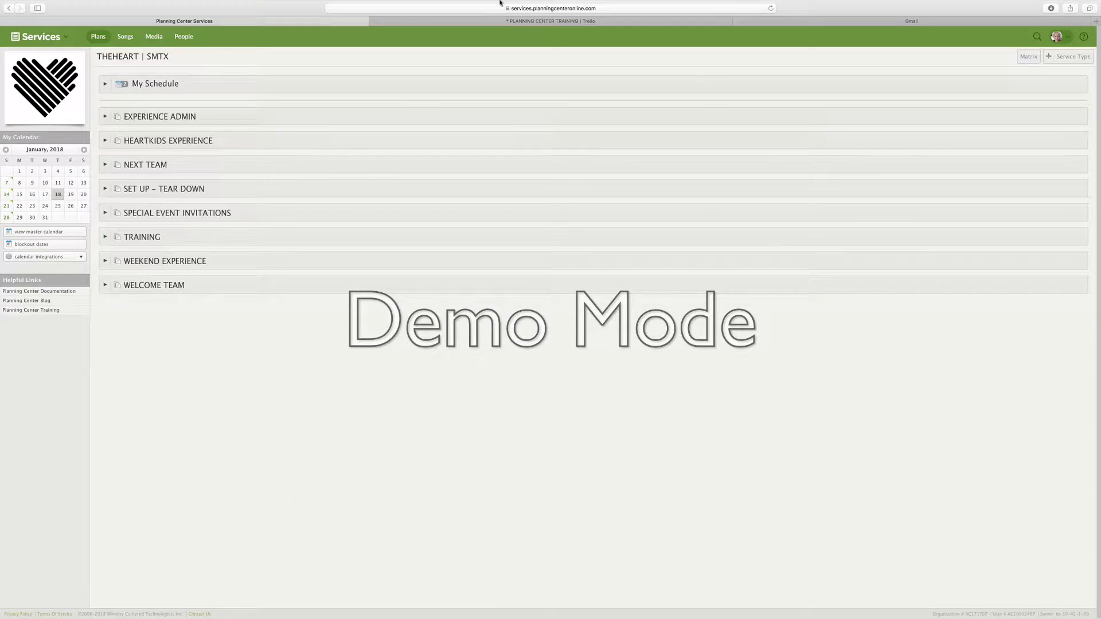
Step: Switch to the People app and open the SERVE workflow from the Workflows list
{"action": "left_click", "coordinate": [45, 37]}
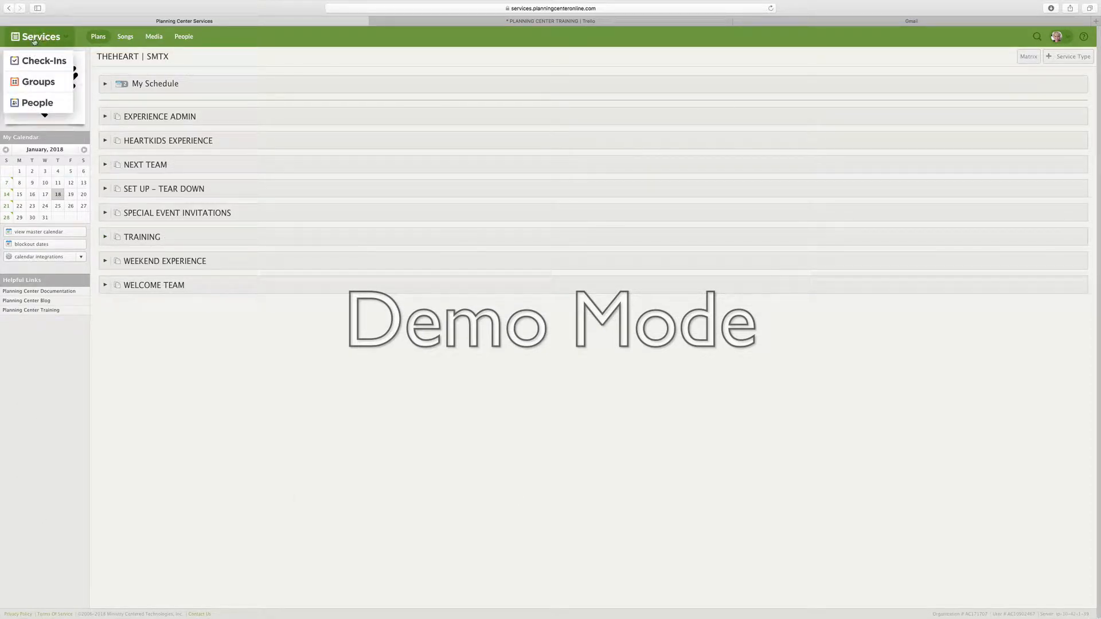
{"action": "left_click", "coordinate": [37, 104]}
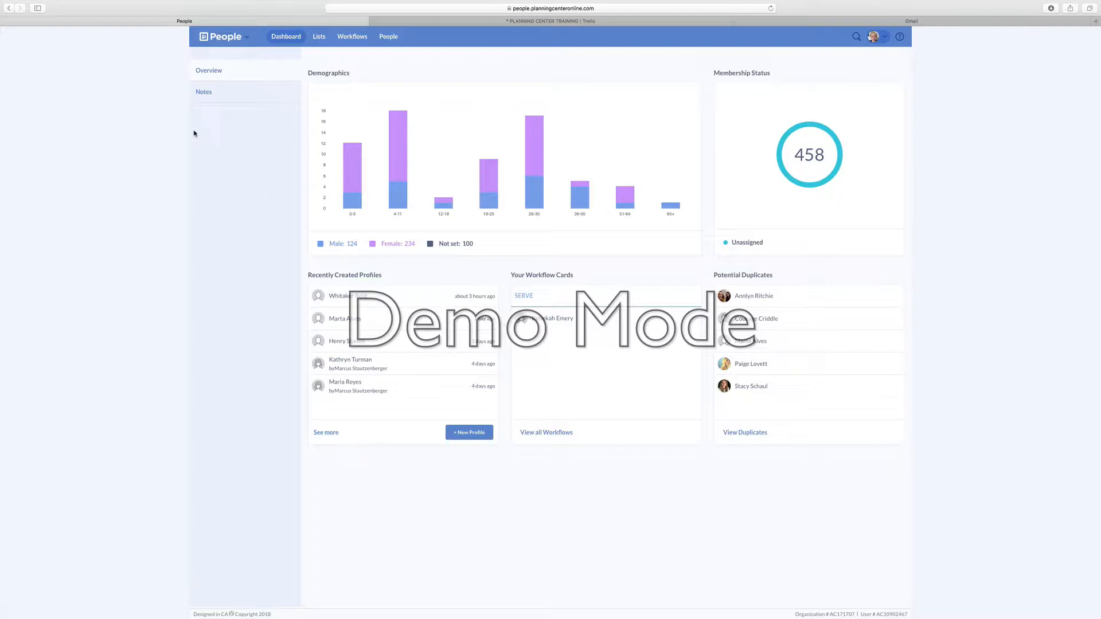
{"action": "left_click", "coordinate": [353, 36]}
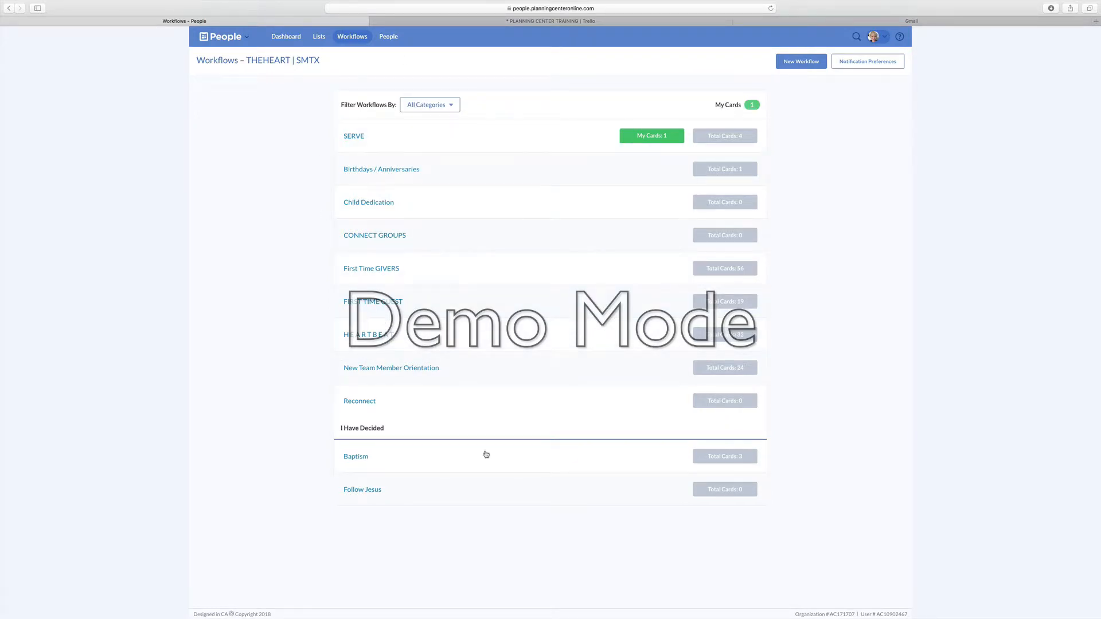
{"action": "left_click", "coordinate": [349, 138]}
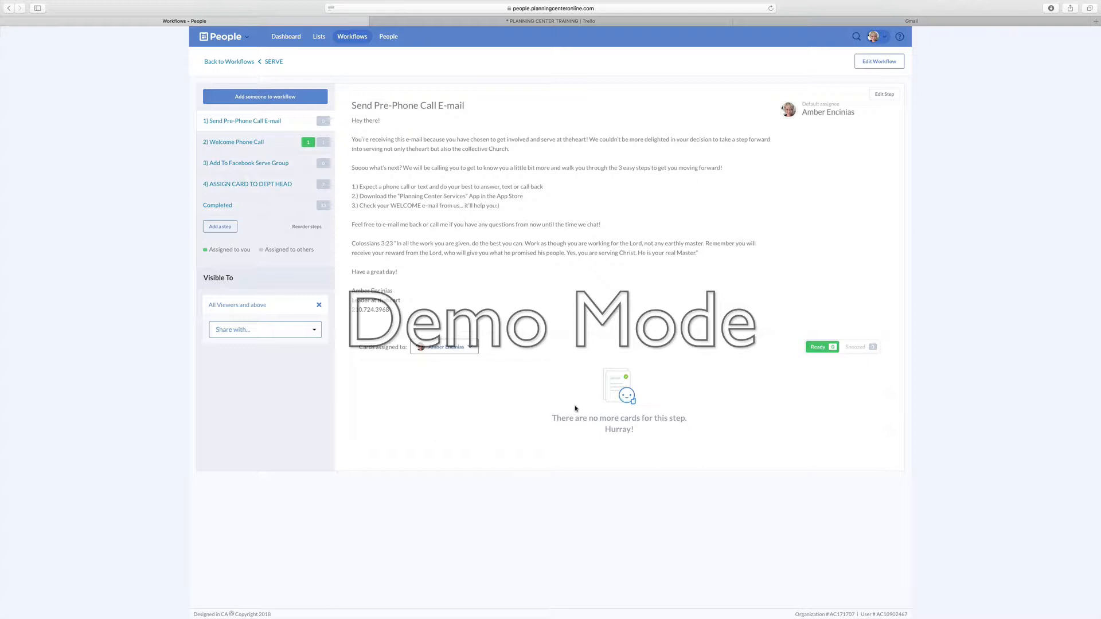
Step: Add a person to the SERVE workflow by searching "han" and choosing them from the results
{"action": "left_click", "coordinate": [278, 98]}
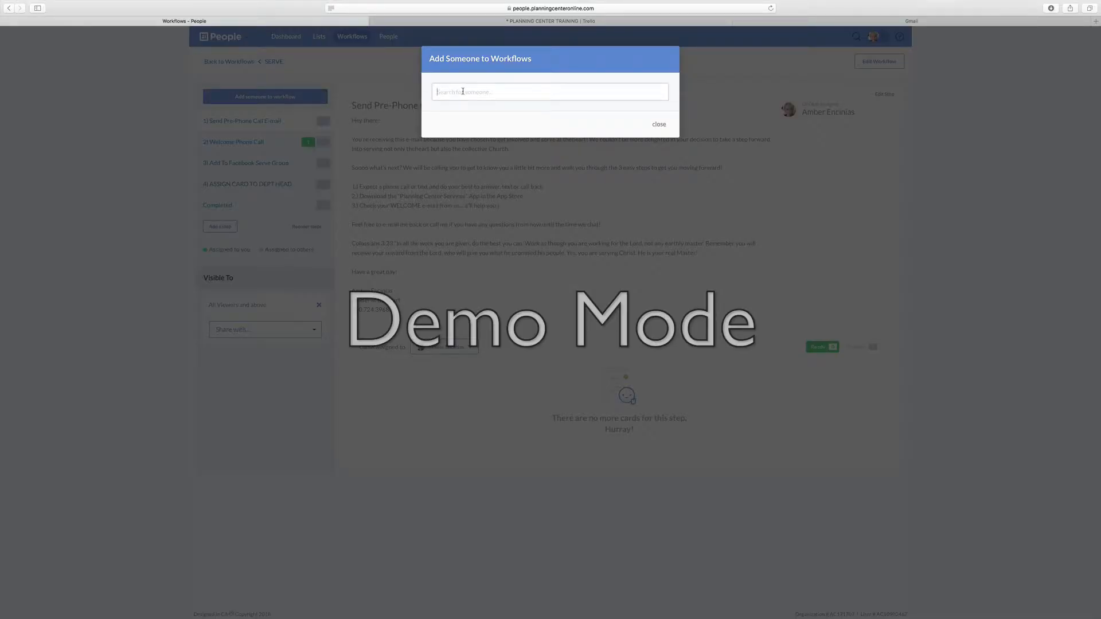
{"action": "type", "text": "han"}
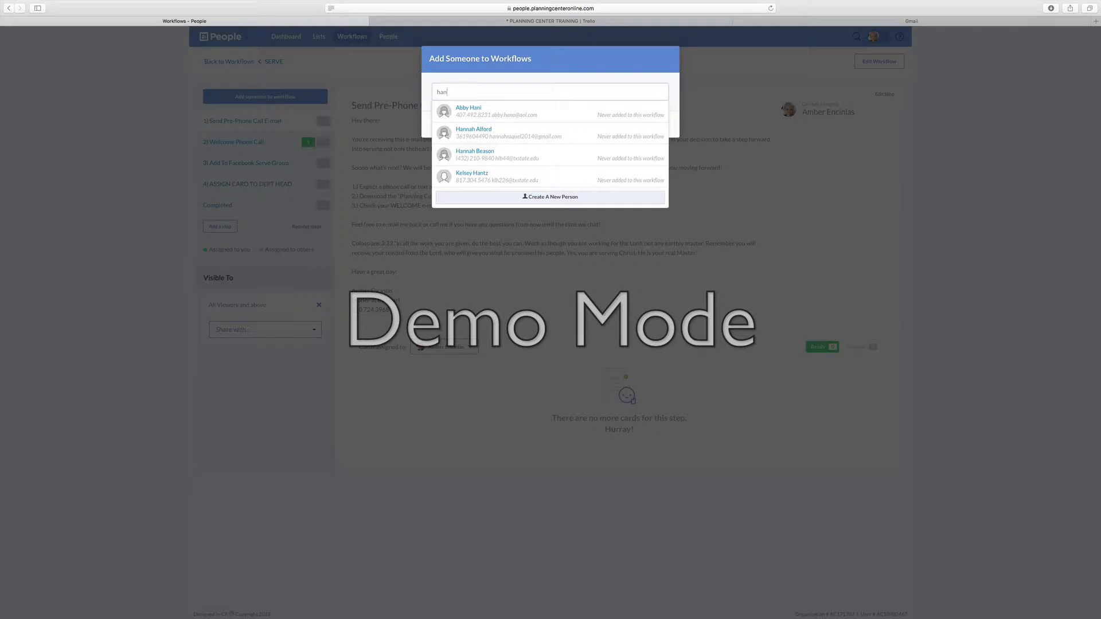
{"action": "left_click", "coordinate": [463, 153]}
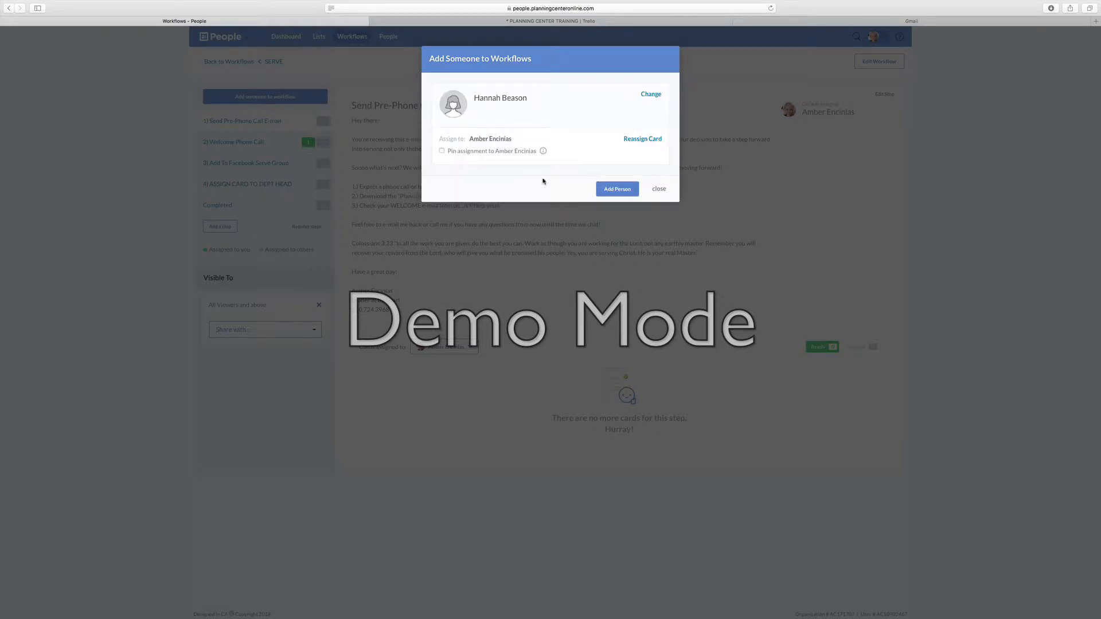
{"action": "left_click", "coordinate": [613, 191]}
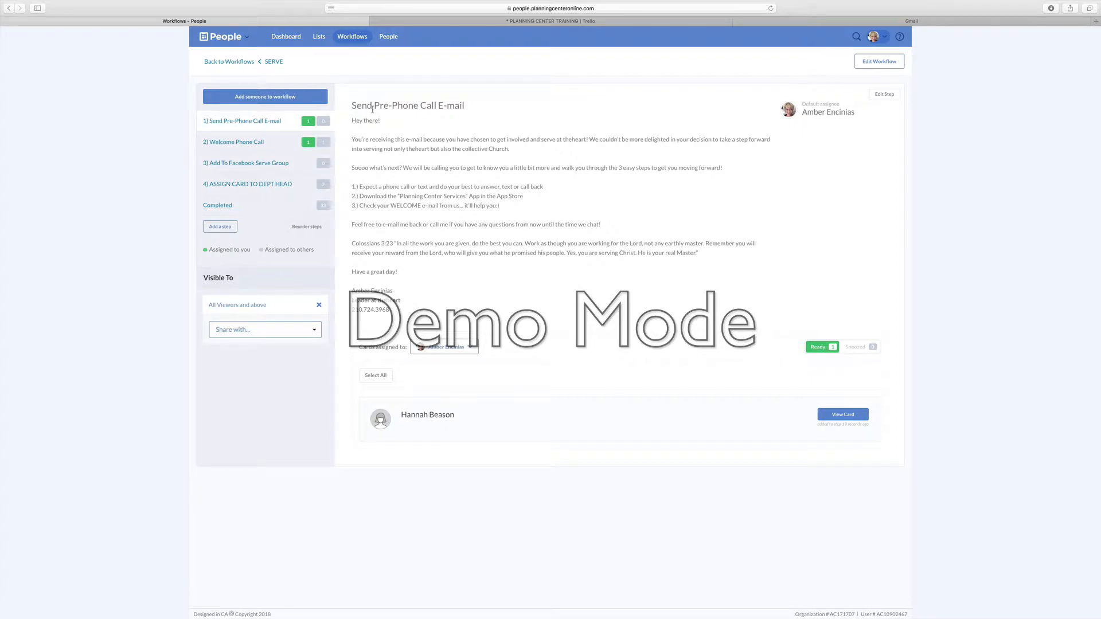
Step: Copy the full message text of the Send Pre-Phone Call E-mail step
{"action": "mouse_move", "coordinate": [353, 121]}
{"action": "left_mouse_down"}
{"action": "mouse_move", "coordinate": [382, 123]}
{"action": "mouse_move", "coordinate": [436, 324]}
{"action": "mouse_move", "coordinate": [438, 314]}
{"action": "left_mouse_up"}
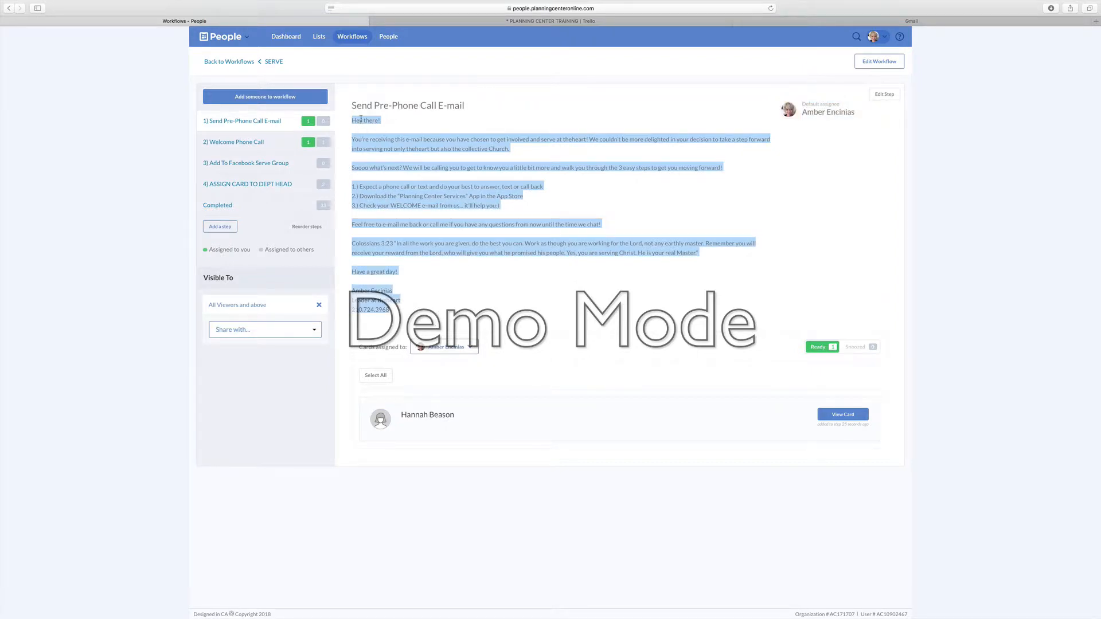
{"action": "right_click", "coordinate": [359, 140]}
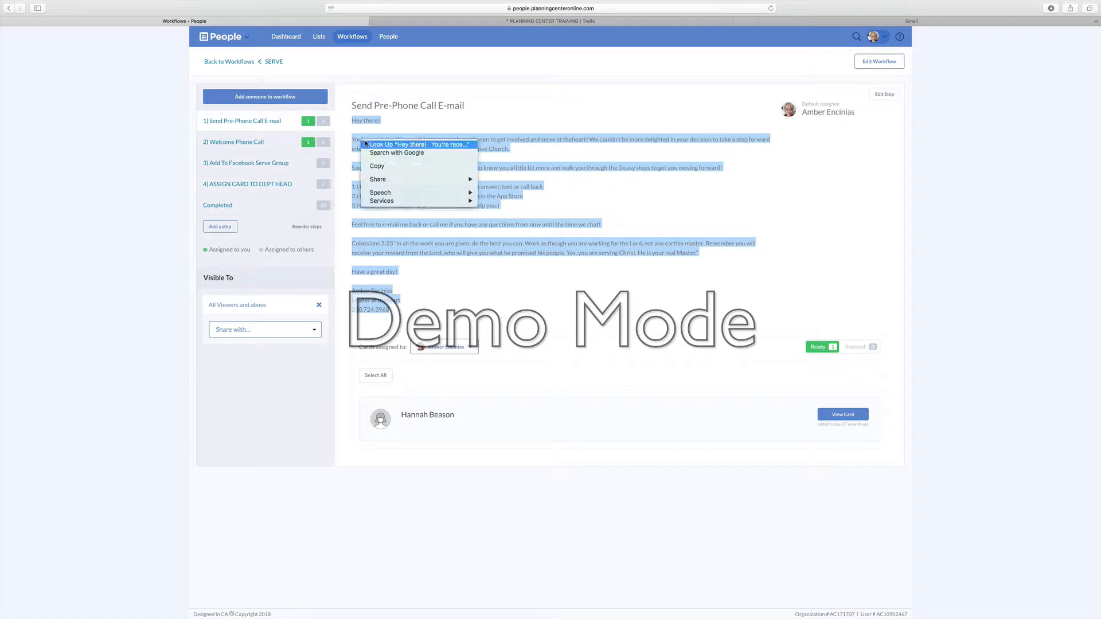
{"action": "left_click", "coordinate": [373, 166]}
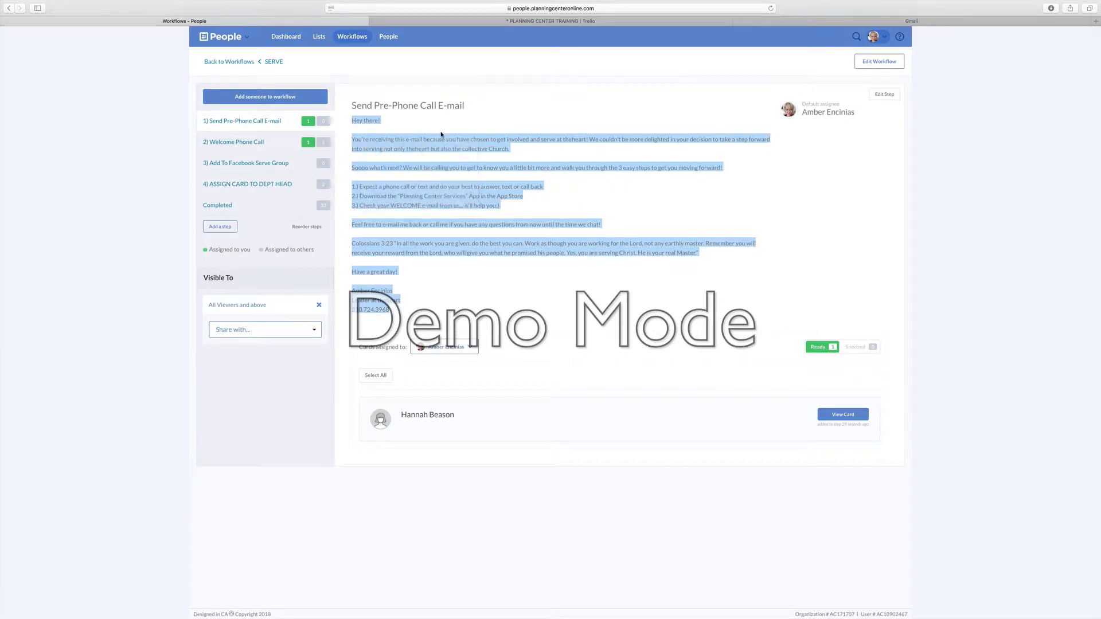
{"action": "left_click", "coordinate": [517, 329]}
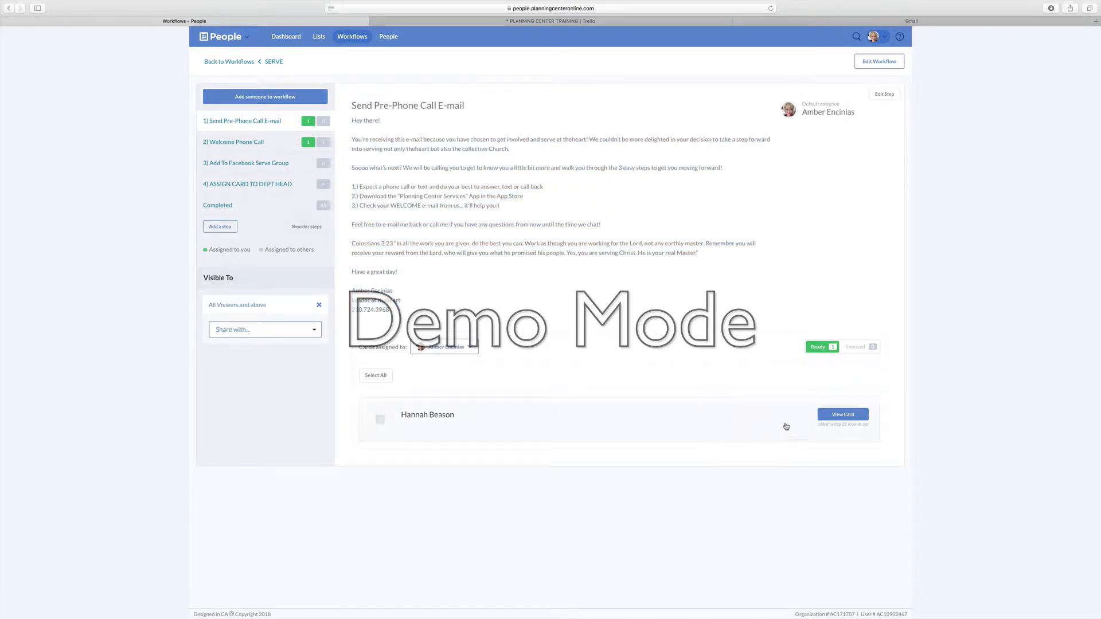
Step: Add a second person to the workflow by searching "for" and choosing the matching result
{"action": "left_click", "coordinate": [262, 105]}
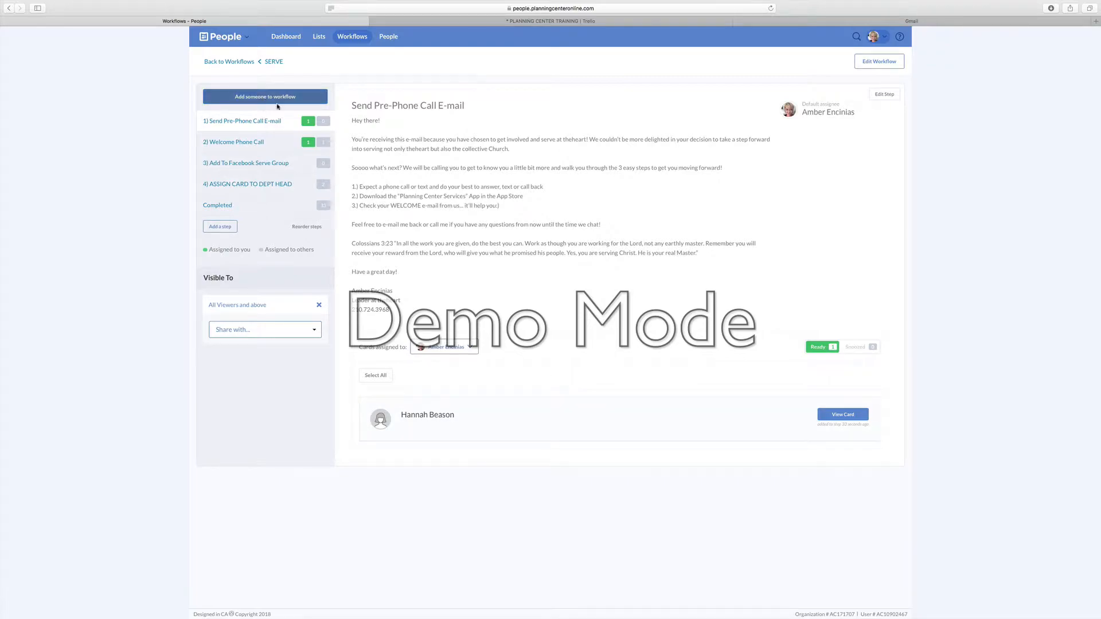
{"action": "type", "text": "forr"}
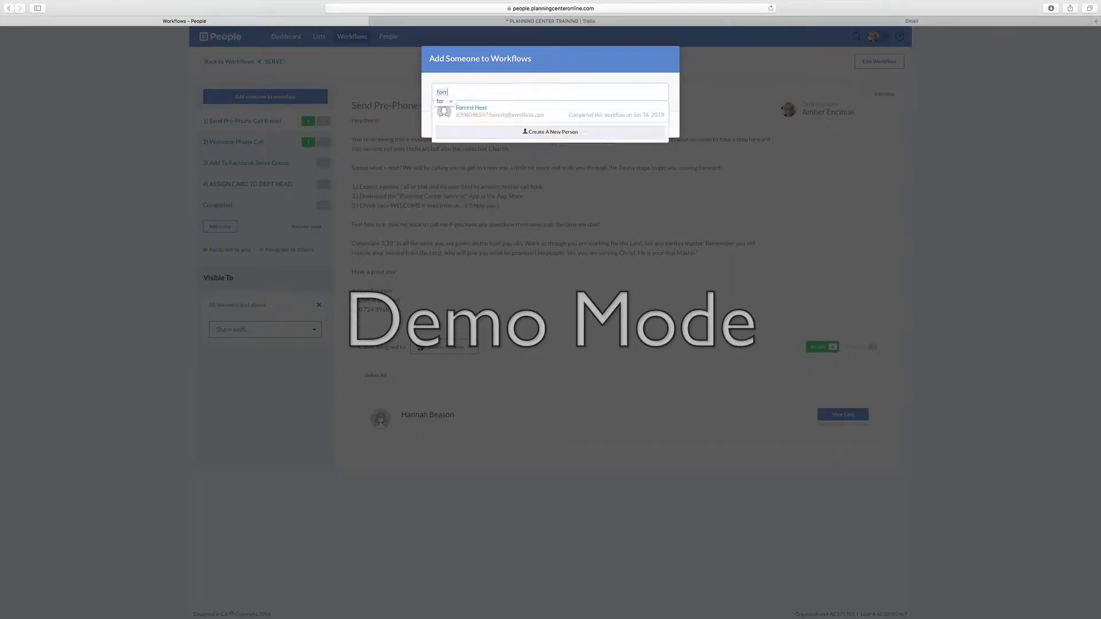
{"action": "left_click", "coordinate": [459, 112]}
{"action": "left_click", "coordinate": [617, 190]}
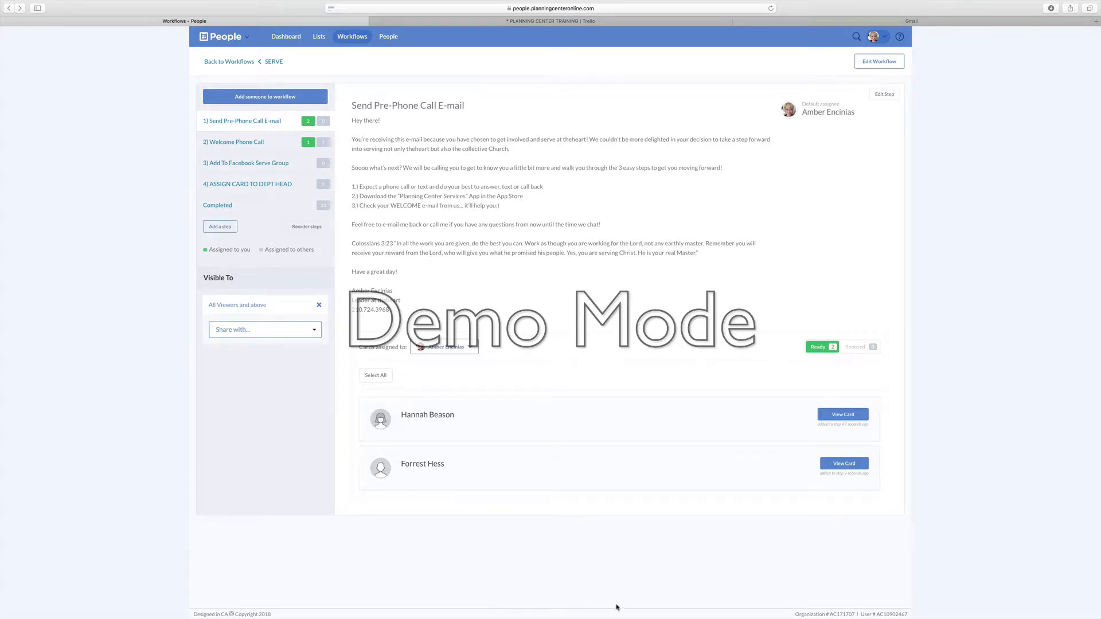
Step: Select all cards in the step and preview the first person's card
{"action": "left_click", "coordinate": [387, 379]}
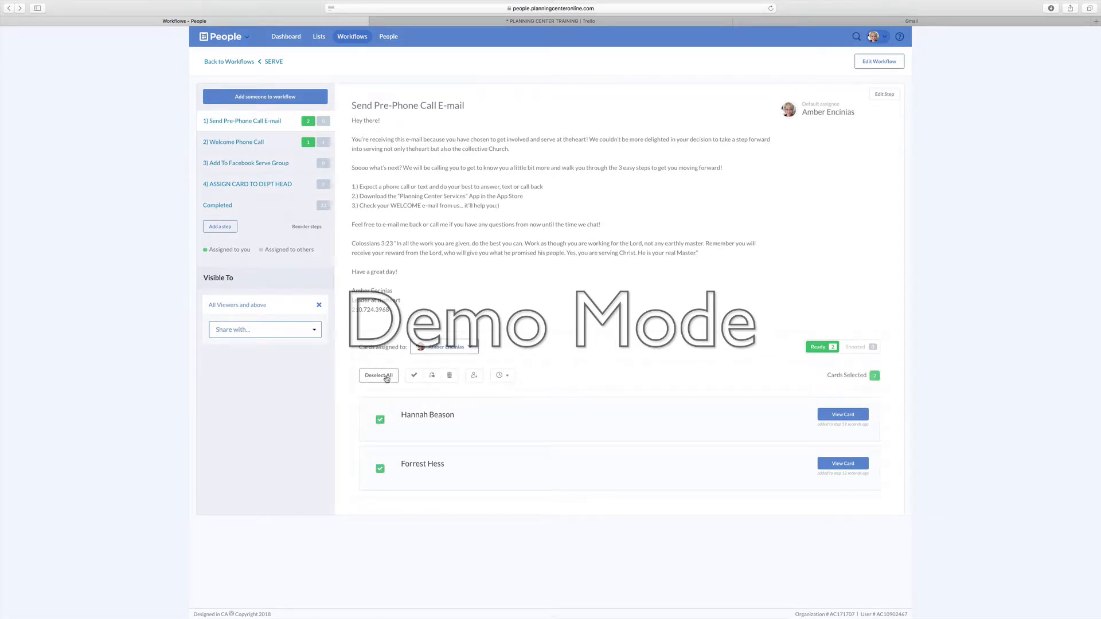
{"action": "left_click", "coordinate": [843, 414]}
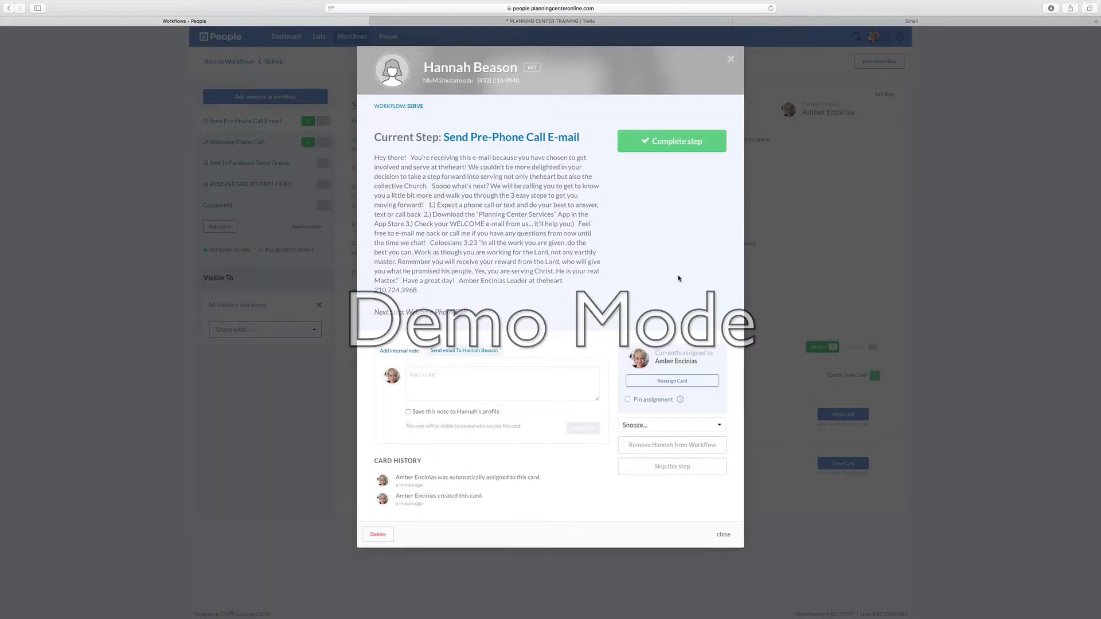
{"action": "left_click", "coordinate": [730, 59]}
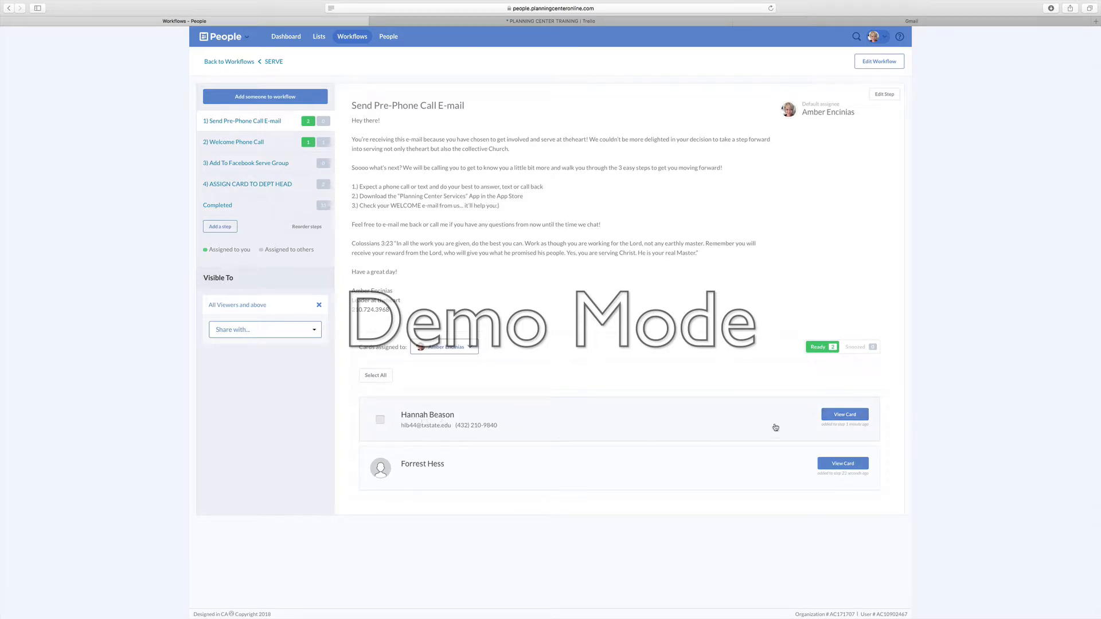
Step: Open the first person's card and save an internal note about their interest in all departments and being a Texas State student
{"action": "left_click", "coordinate": [844, 415]}
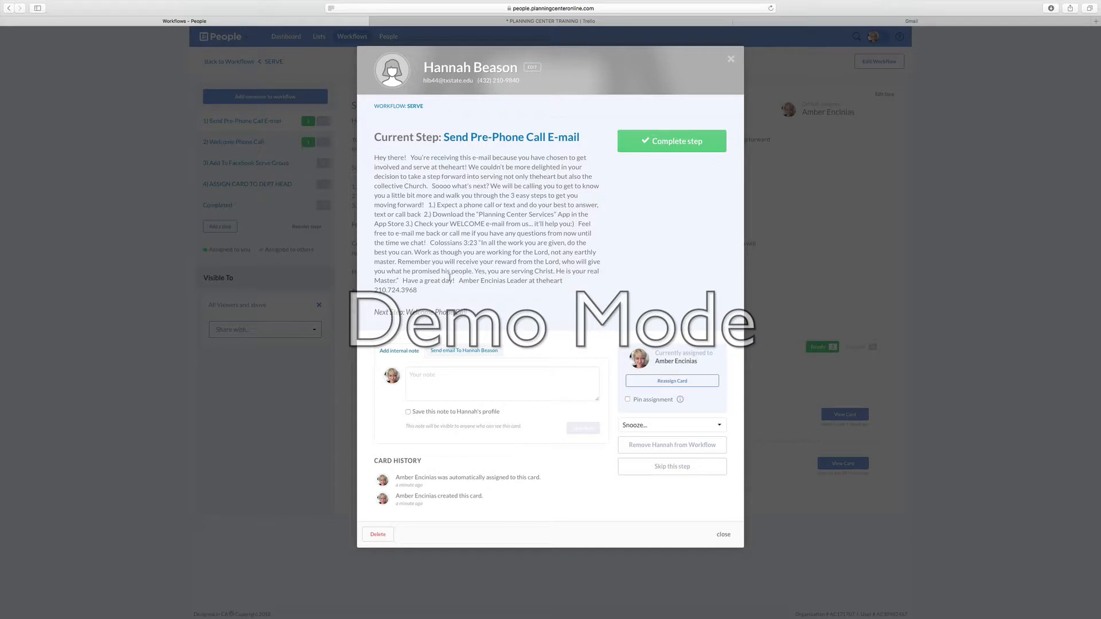
{"action": "left_click", "coordinate": [417, 387]}
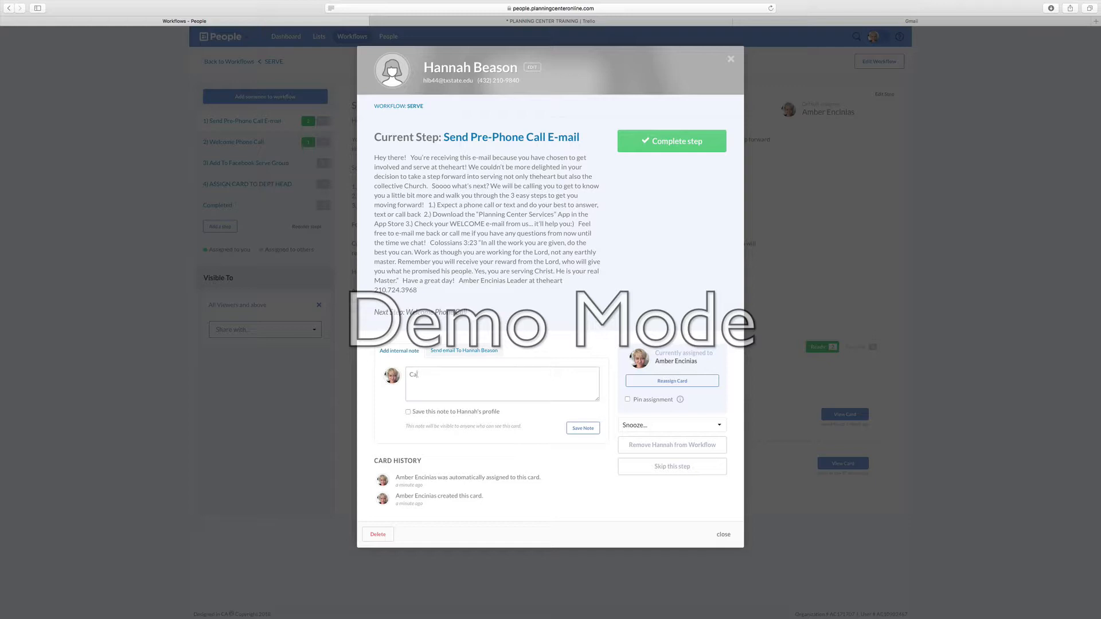
{"action": "key", "text": "BackSpace"}
{"action": "key", "text": "BackSpace"}
{"action": "key", "text": "BackSpace"}
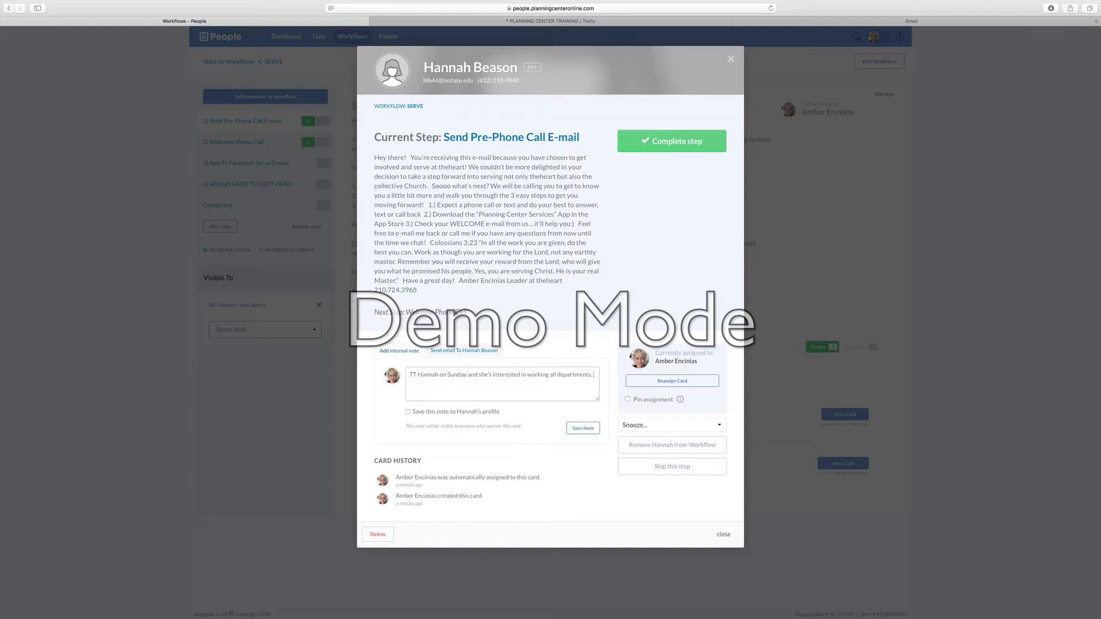
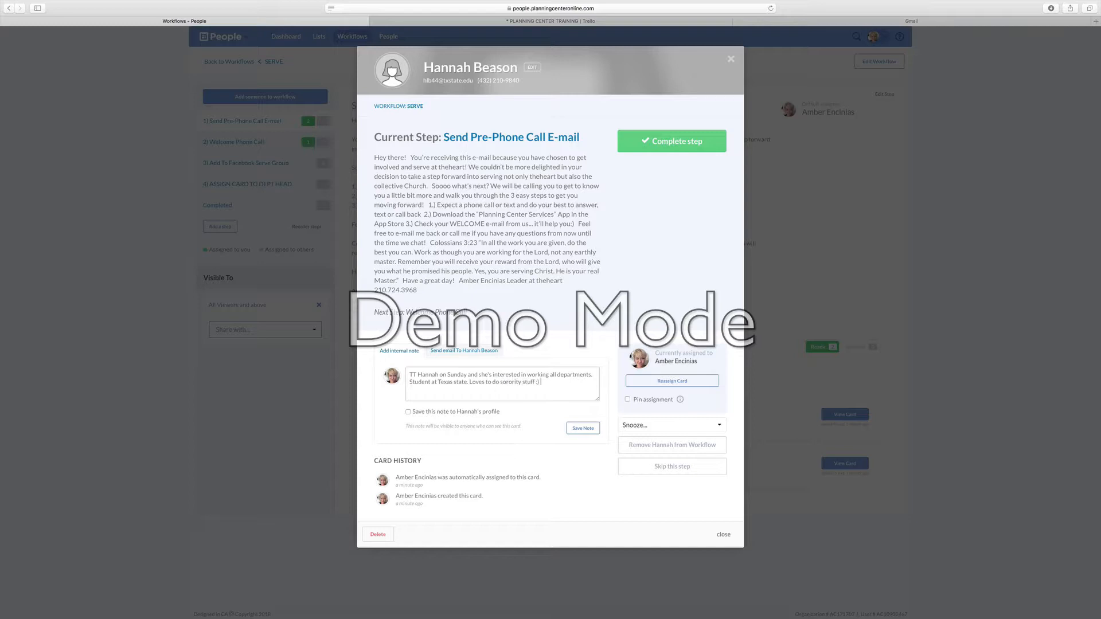
{"action": "left_click", "coordinate": [582, 429]}
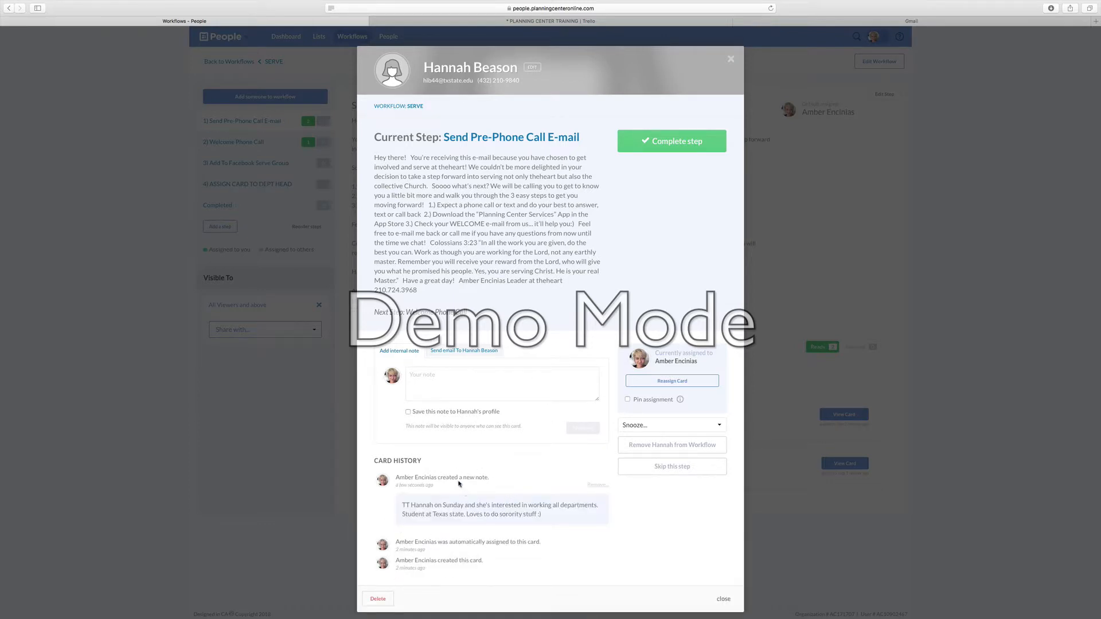
Step: Switch the card to emailing the person and enter the subject "WELCOME TO HEART SERVE!"
{"action": "left_click", "coordinate": [445, 354]}
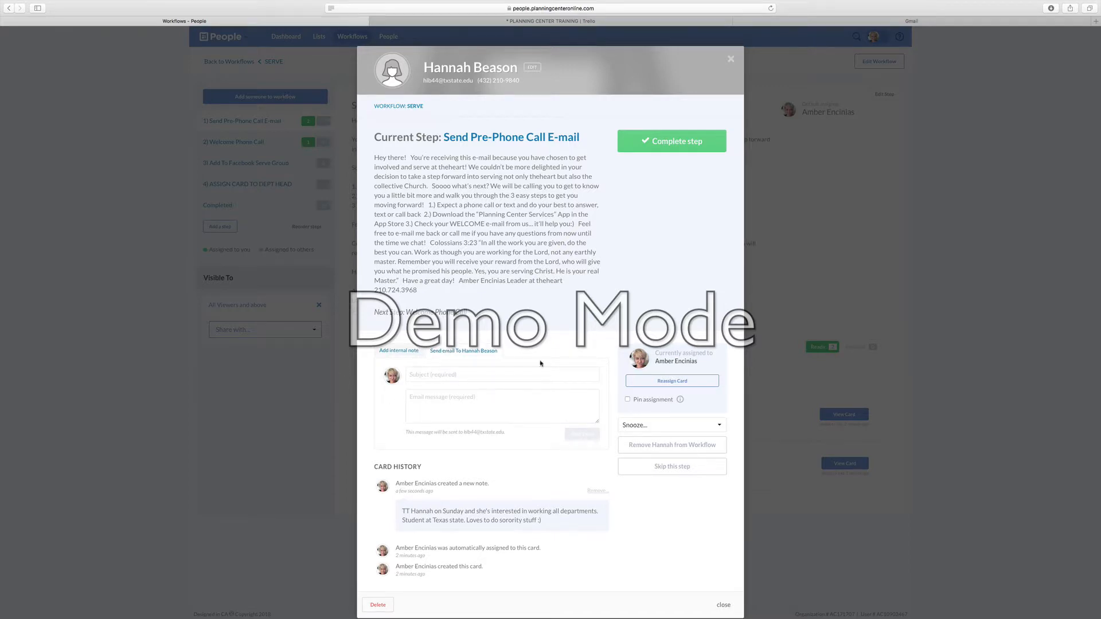
{"action": "left_click_drag", "start_coordinate": [441, 353], "coordinate": [481, 369]}
{"action": "left_click", "coordinate": [476, 373]}
{"action": "type", "text": "WELCOME TO HEART"}
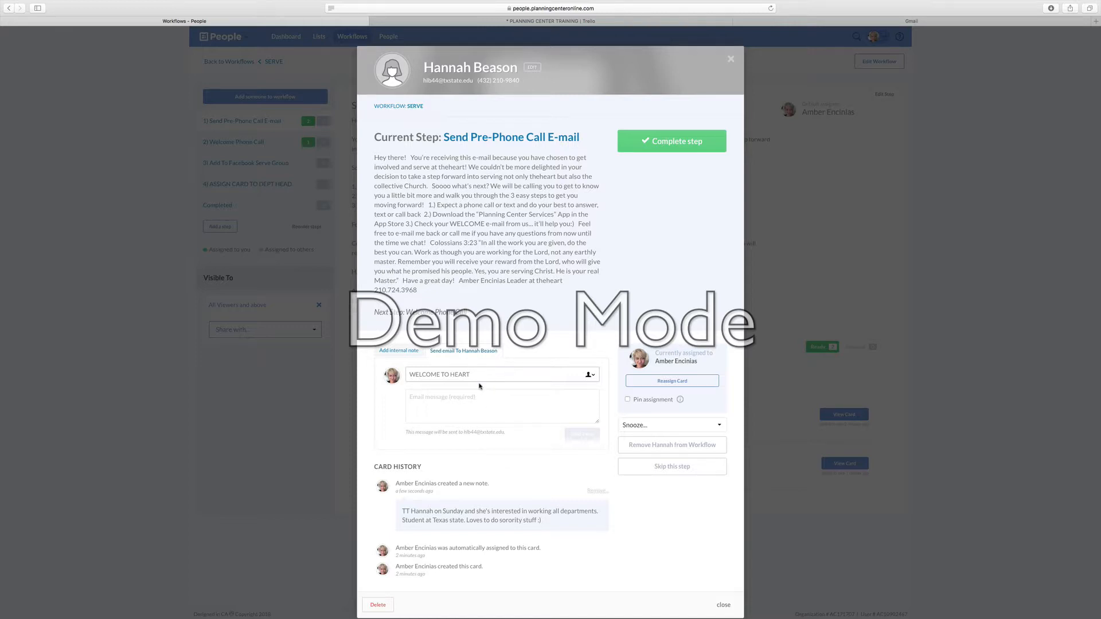
{"action": "type", "text": "SERVE!"}
Step: Paste the copied template into the email message and add the recipient's first name to the greeting
{"action": "left_click", "coordinate": [440, 398]}
{"action": "right_click", "coordinate": [439, 397]}
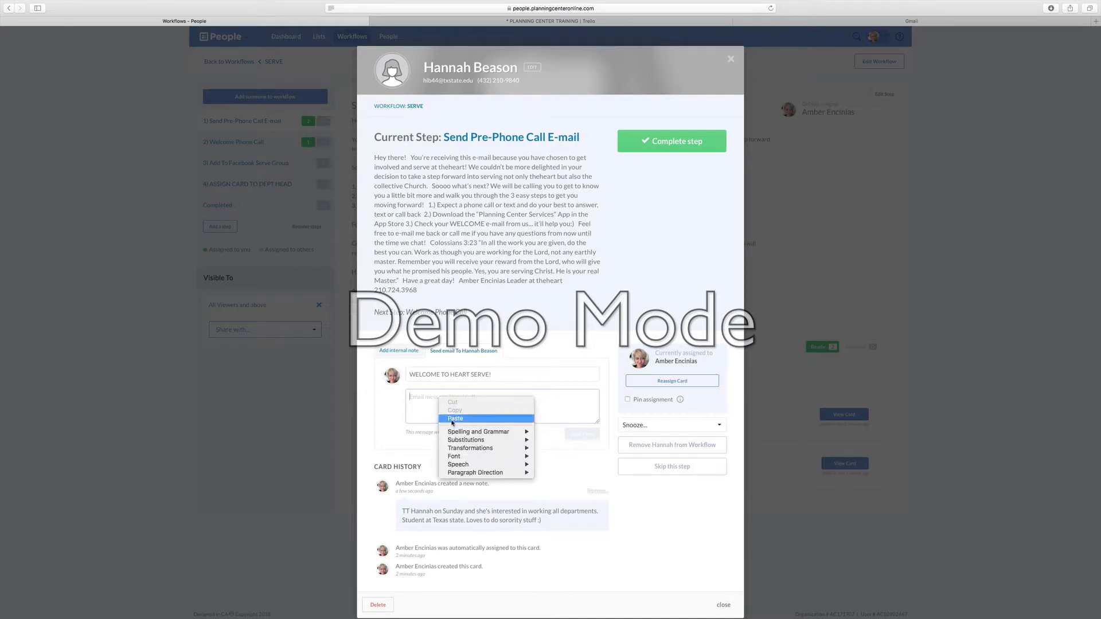
{"action": "left_click", "coordinate": [454, 419]}
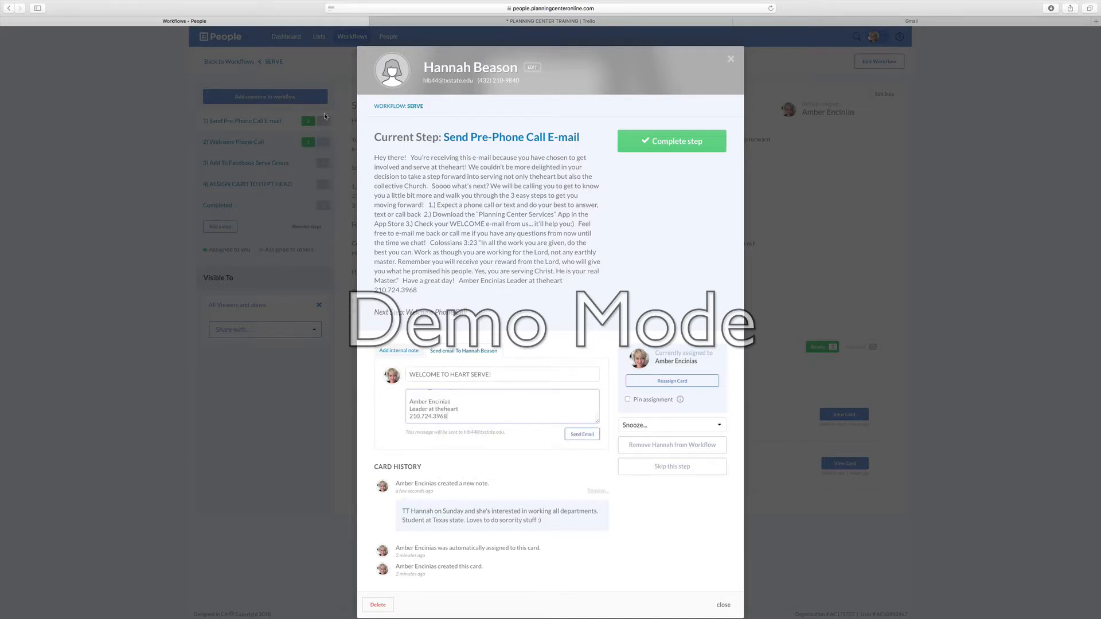
{"action": "scroll", "coordinate": [432, 408], "scroll_direction": "up", "scroll_amount": 10}
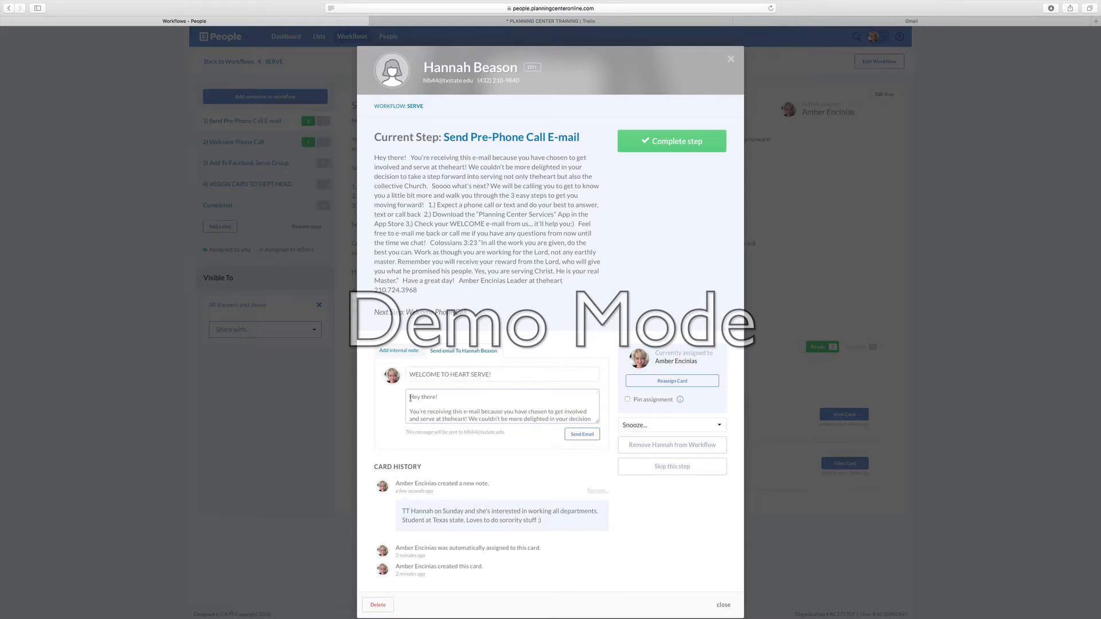
{"action": "left_click", "coordinate": [437, 397]}
{"action": "type", "text": "HANN"}
{"action": "key", "text": "BackSpace"}
{"action": "key", "text": "BackSpace"}
{"action": "key", "text": "BackSpace"}
{"action": "type", "text": "annah"}
Step: Try to send the email, cancelling at the confirmation prompt
{"action": "scroll", "coordinate": [491, 401], "scroll_direction": "down", "scroll_amount": 15}
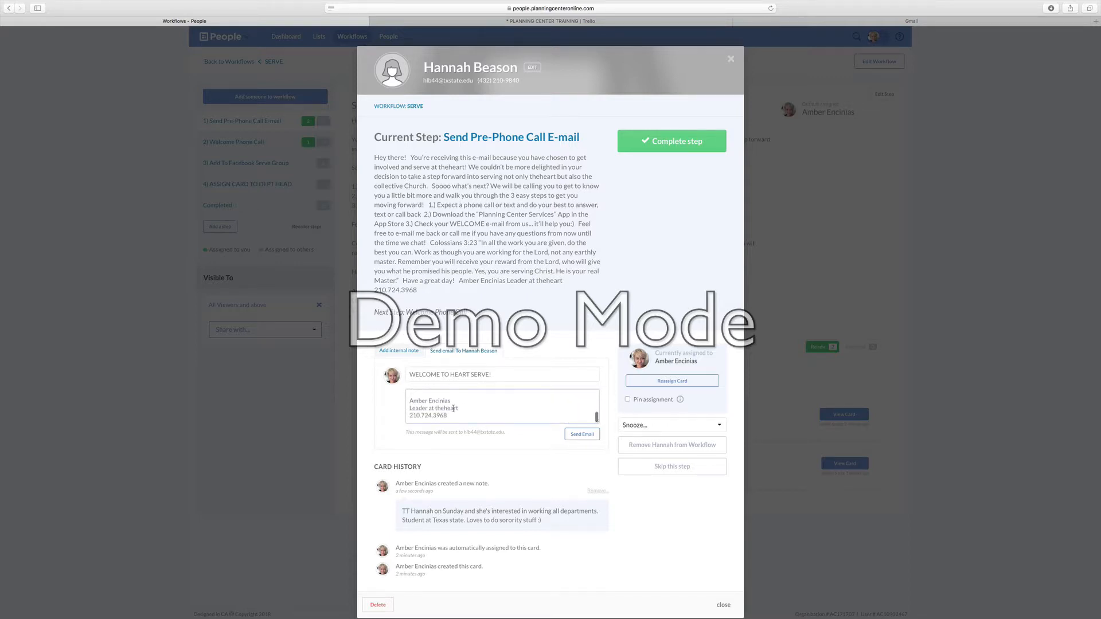
{"action": "left_click_drag", "start_coordinate": [409, 402], "coordinate": [462, 400]}
{"action": "left_click", "coordinate": [456, 410]}
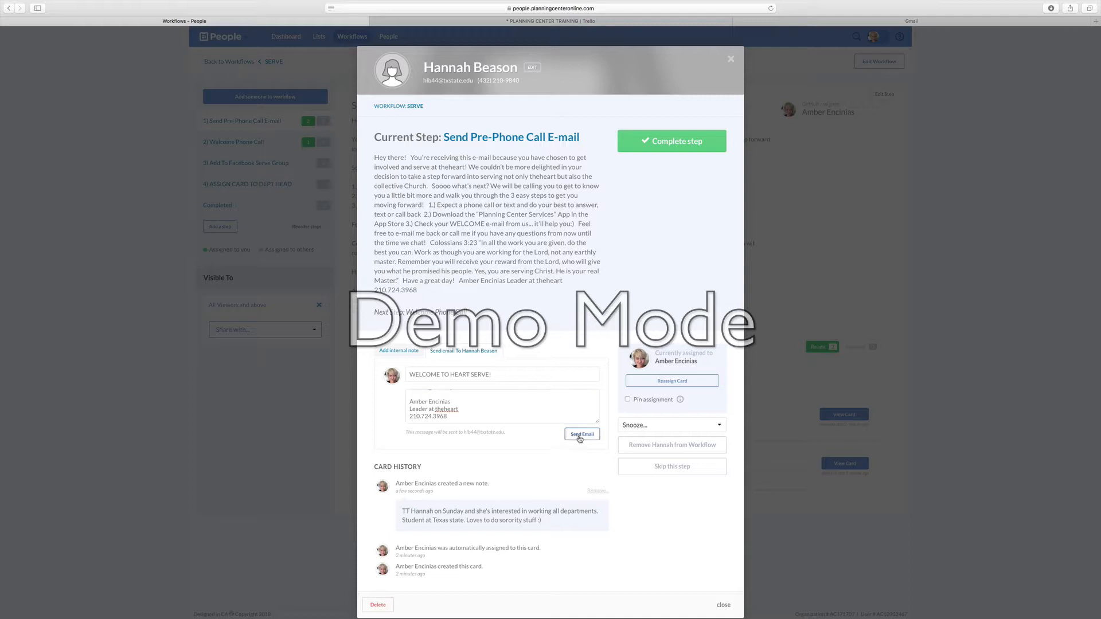
{"action": "left_click", "coordinate": [580, 437]}
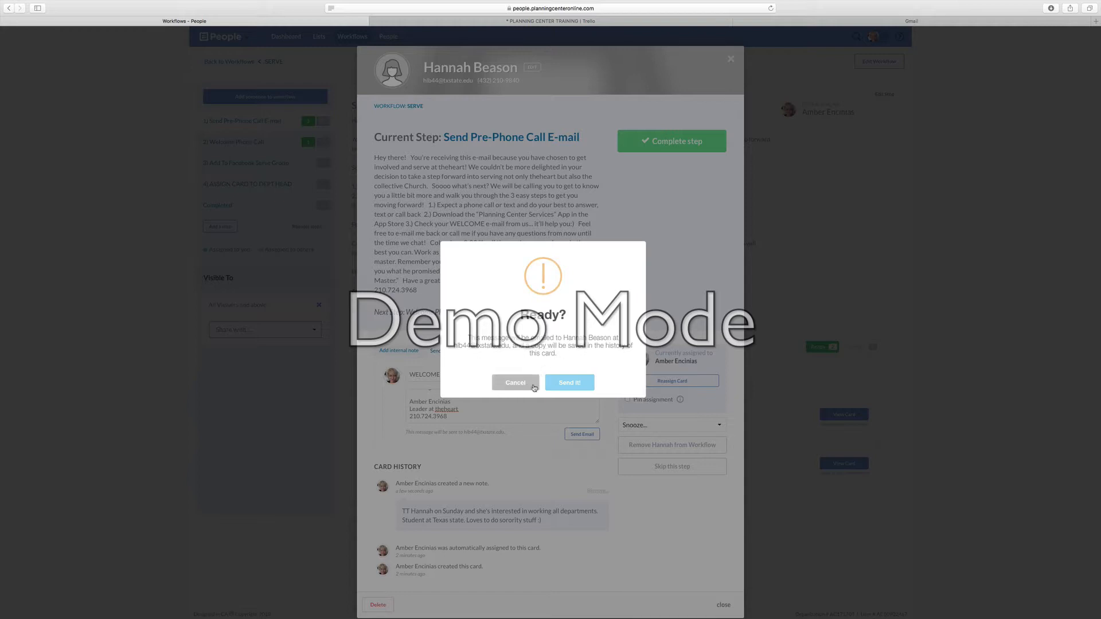
{"action": "left_click", "coordinate": [515, 388]}
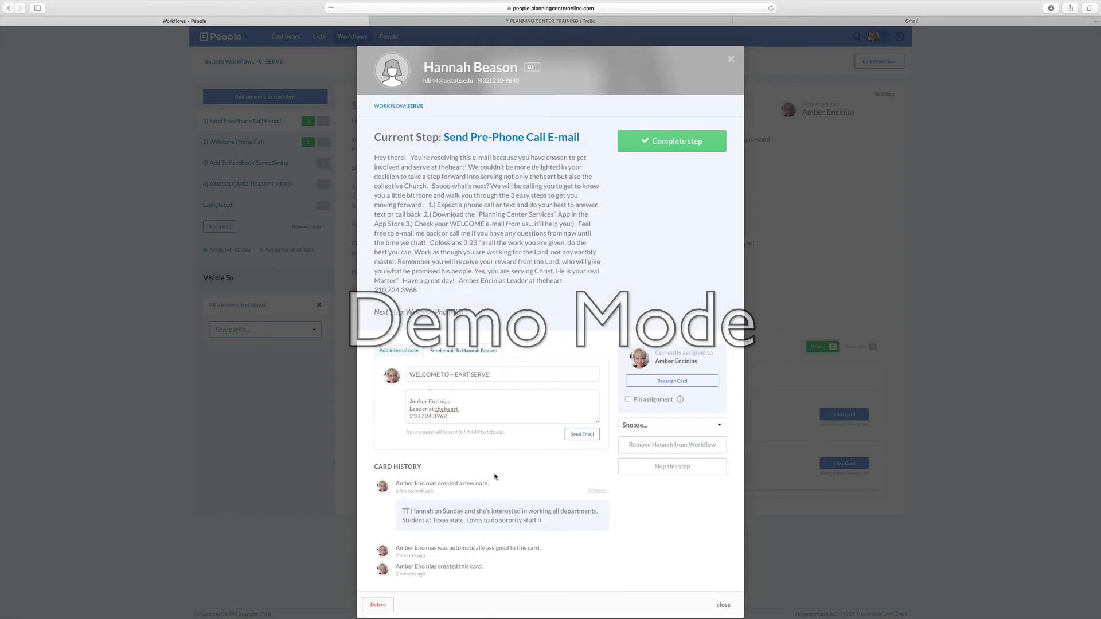
Step: Clear the email message body and complete the Send Pre-Phone Call E-mail step for this card
{"action": "left_click_drag", "start_coordinate": [454, 417], "coordinate": [402, 363]}
{"action": "key", "text": "BackSpace"}
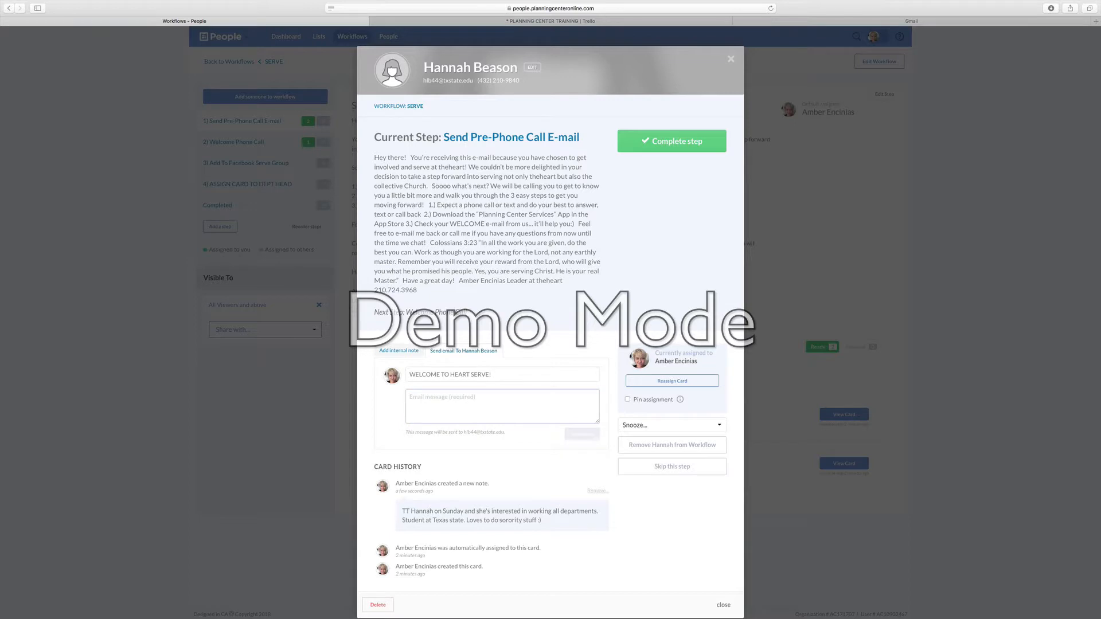
{"action": "left_click", "coordinate": [525, 482]}
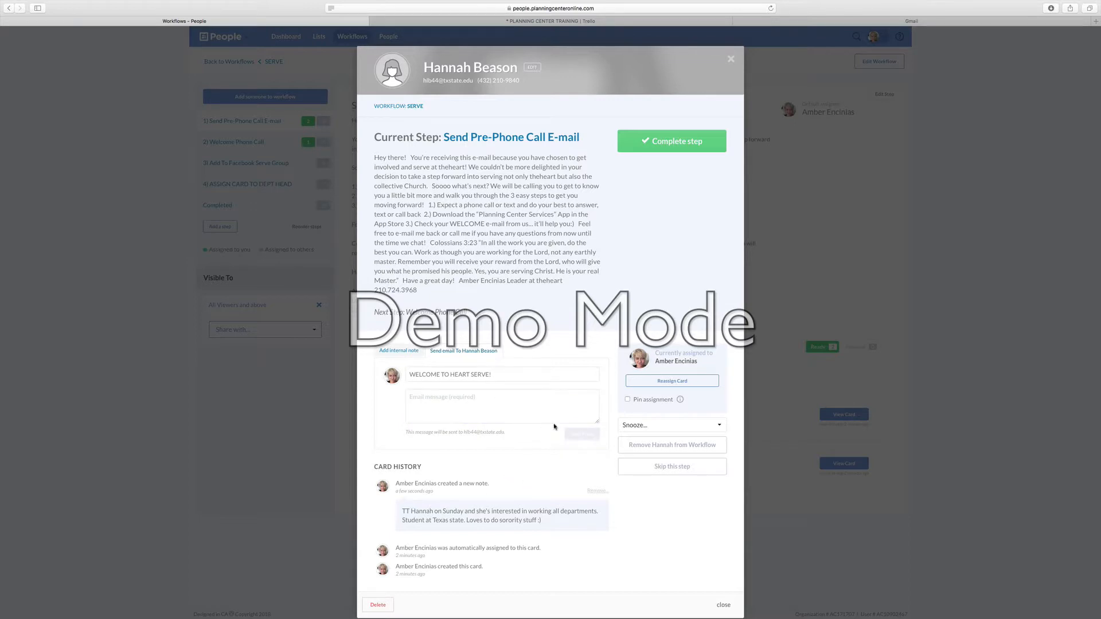
{"action": "left_click", "coordinate": [649, 142]}
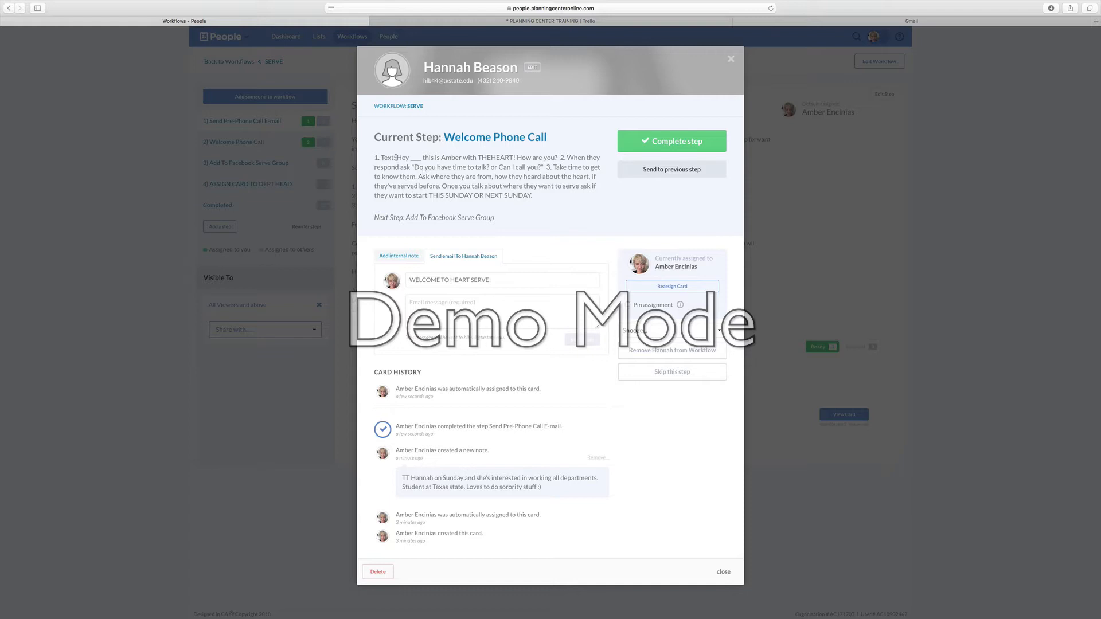
Step: Read through the Welcome Phone Call instructions and switch the card to adding an internal note
{"action": "left_click_drag", "start_coordinate": [397, 158], "coordinate": [541, 167]}
{"action": "left_click", "coordinate": [565, 158]}
{"action": "left_click", "coordinate": [571, 155]}
{"action": "left_click", "coordinate": [409, 262]}
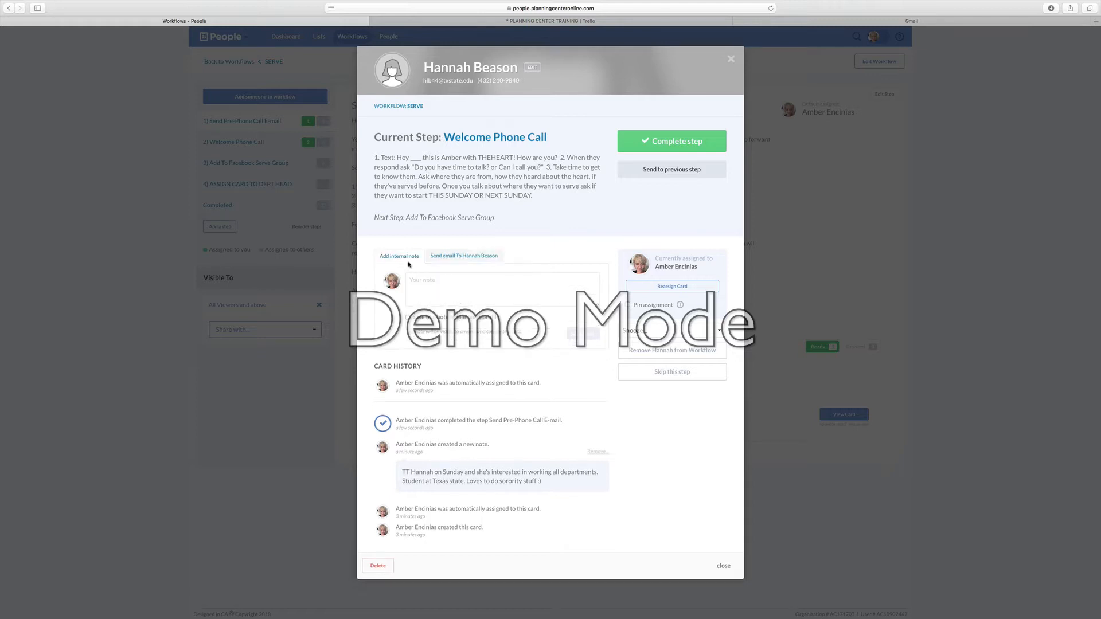
{"action": "left_click", "coordinate": [458, 280]}
{"action": "type", "text": "sldkfsldkjfasoirtkladsf;klja as;"}
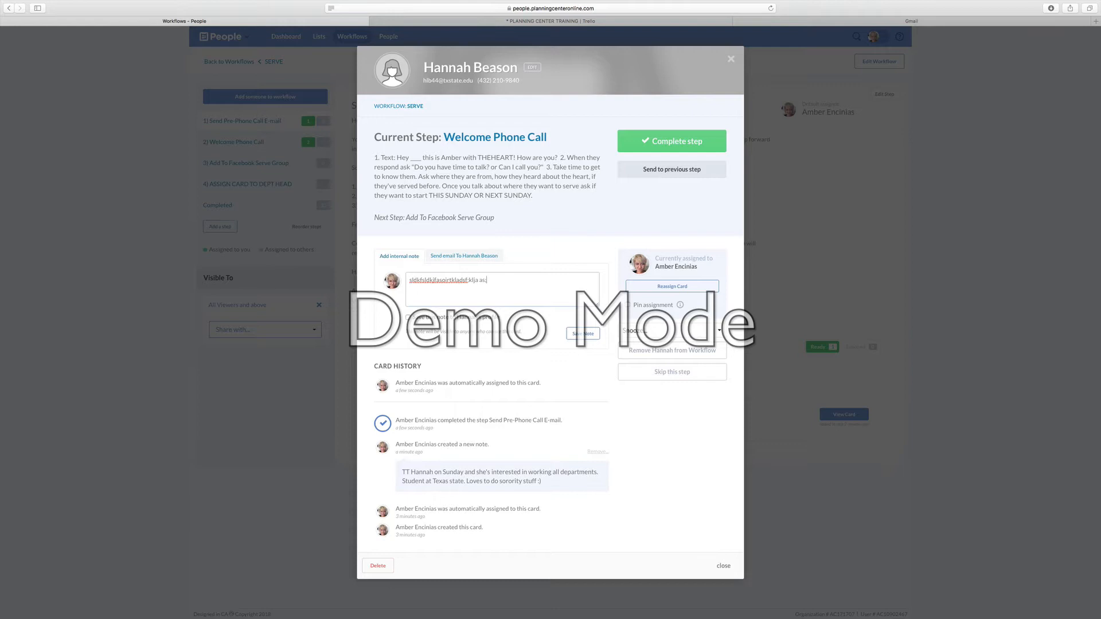
{"action": "type", "text": "ldkfa dlkfj"}
{"action": "left_click_drag", "start_coordinate": [515, 280], "coordinate": [436, 280]}
{"action": "key", "text": "super+a"}
{"action": "key", "text": "BackSpace"}
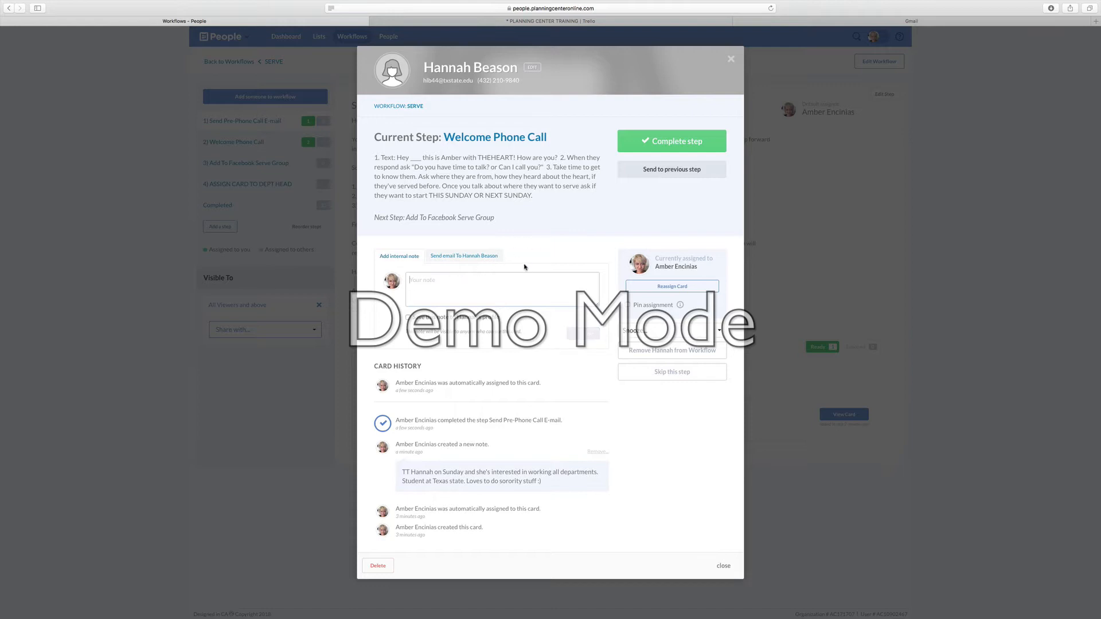
Step: Complete the Welcome Phone Call step for this card
{"action": "left_click", "coordinate": [523, 253]}
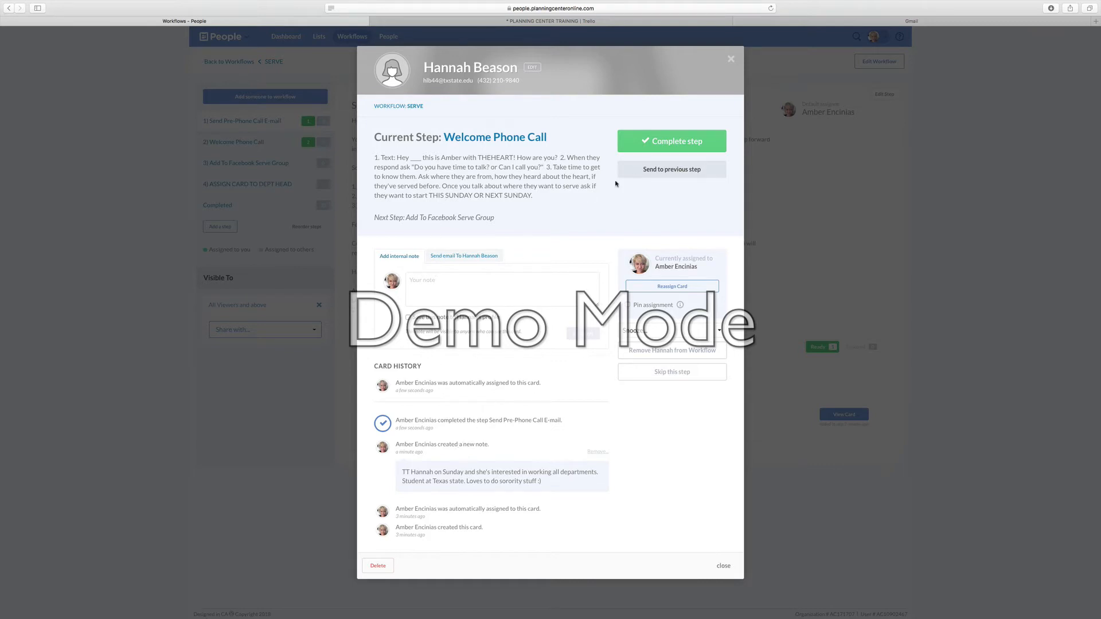
{"action": "left_click", "coordinate": [654, 140]}
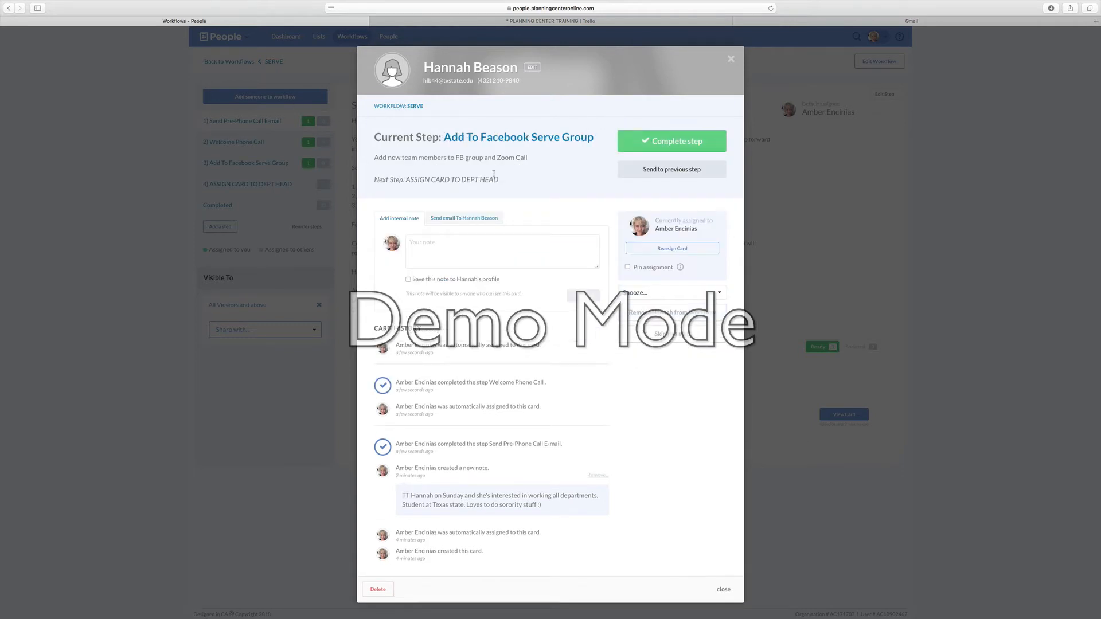
Step: Reopen the card at Add To Facebook Serve Group and reassign it to another team member
{"action": "left_click_drag", "start_coordinate": [443, 138], "coordinate": [589, 137]}
{"action": "left_click", "coordinate": [584, 142]}
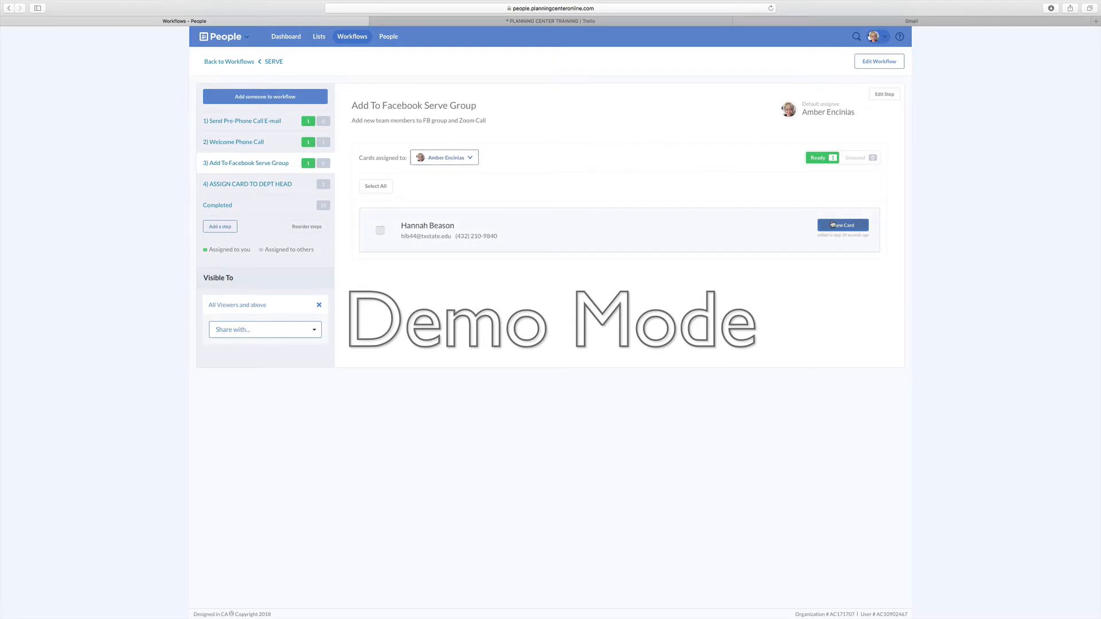
{"action": "left_click", "coordinate": [833, 224]}
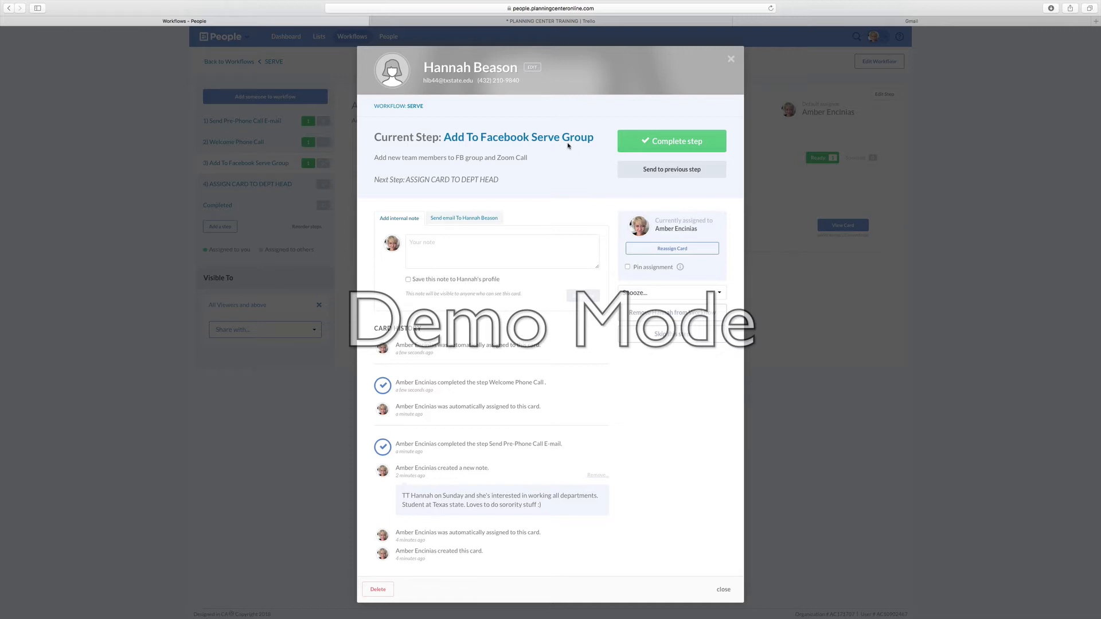
{"action": "left_click", "coordinate": [657, 250]}
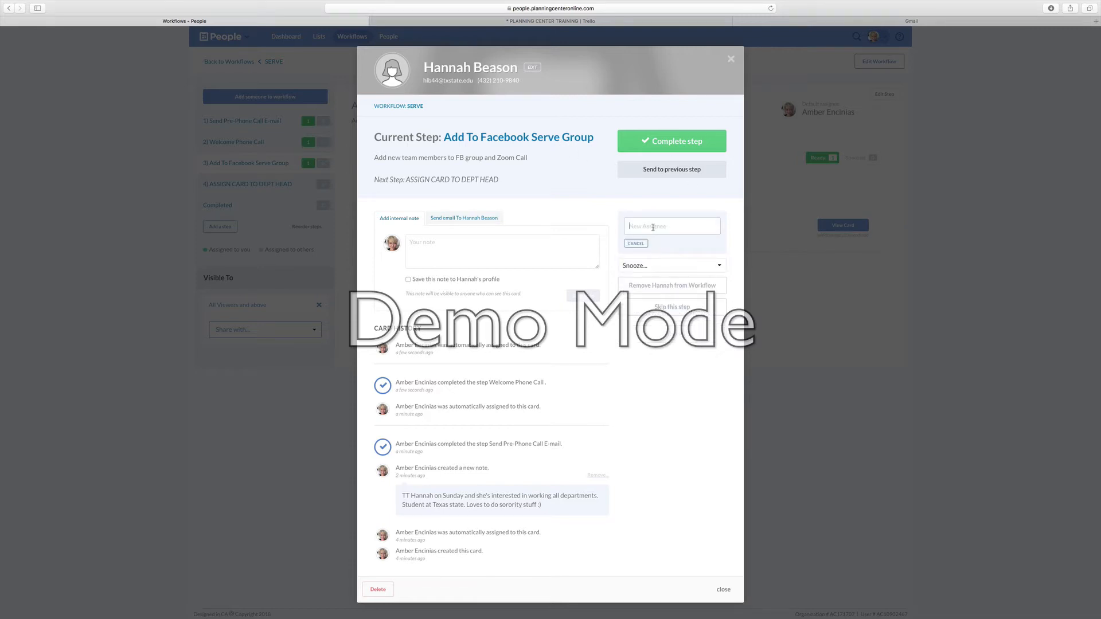
{"action": "type", "text": "domi"}
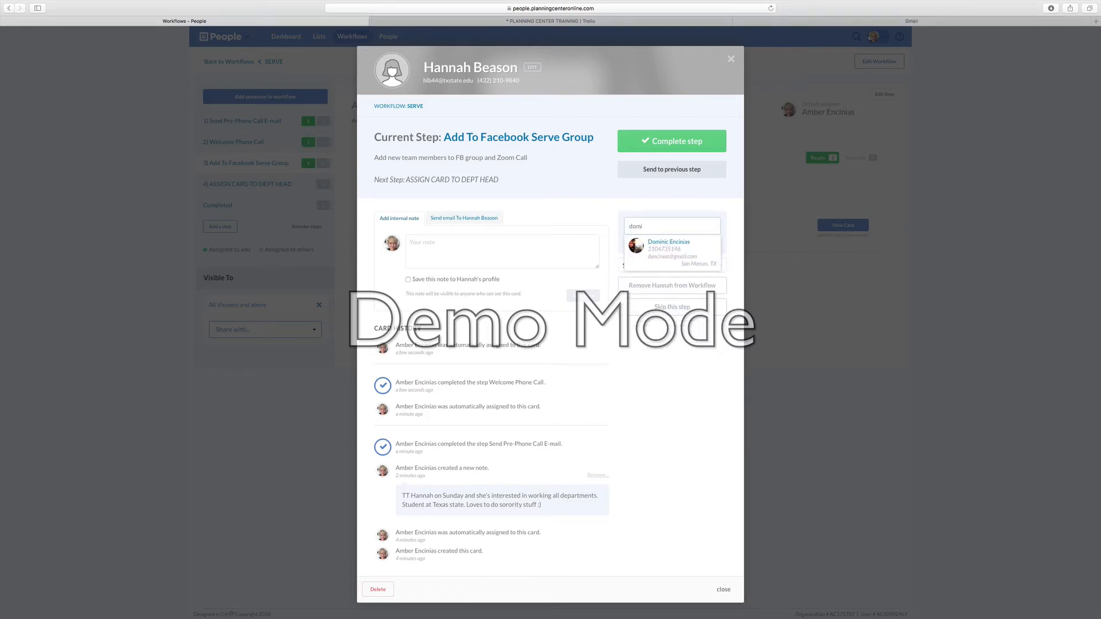
{"action": "left_click", "coordinate": [669, 243]}
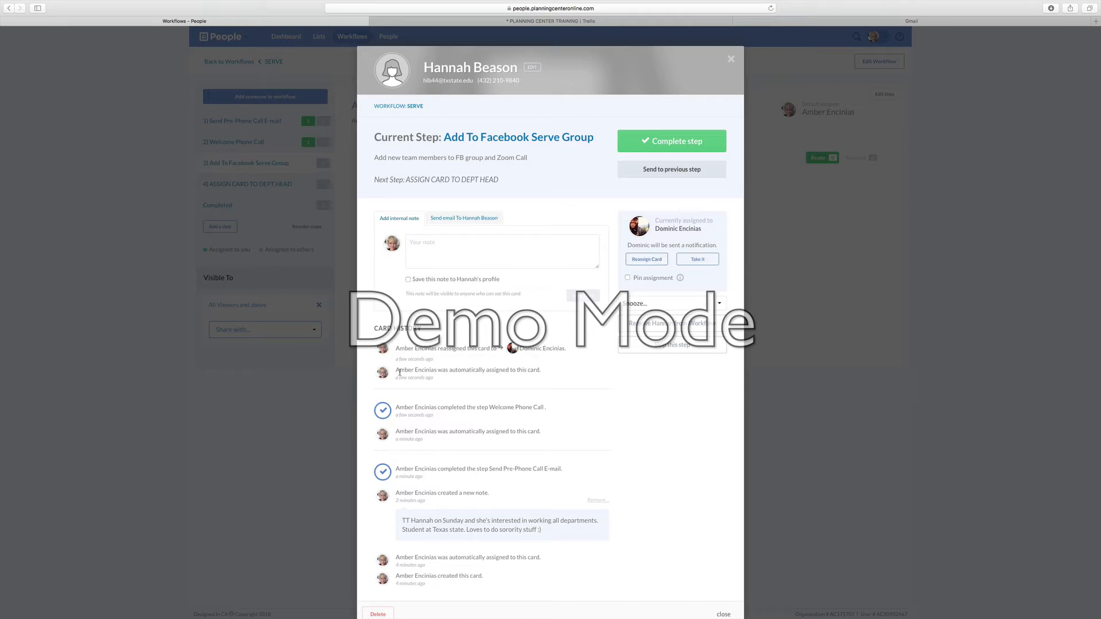
Step: Review the reassignment entries in the card history and close the card
{"action": "left_click_drag", "start_coordinate": [417, 372], "coordinate": [528, 371]}
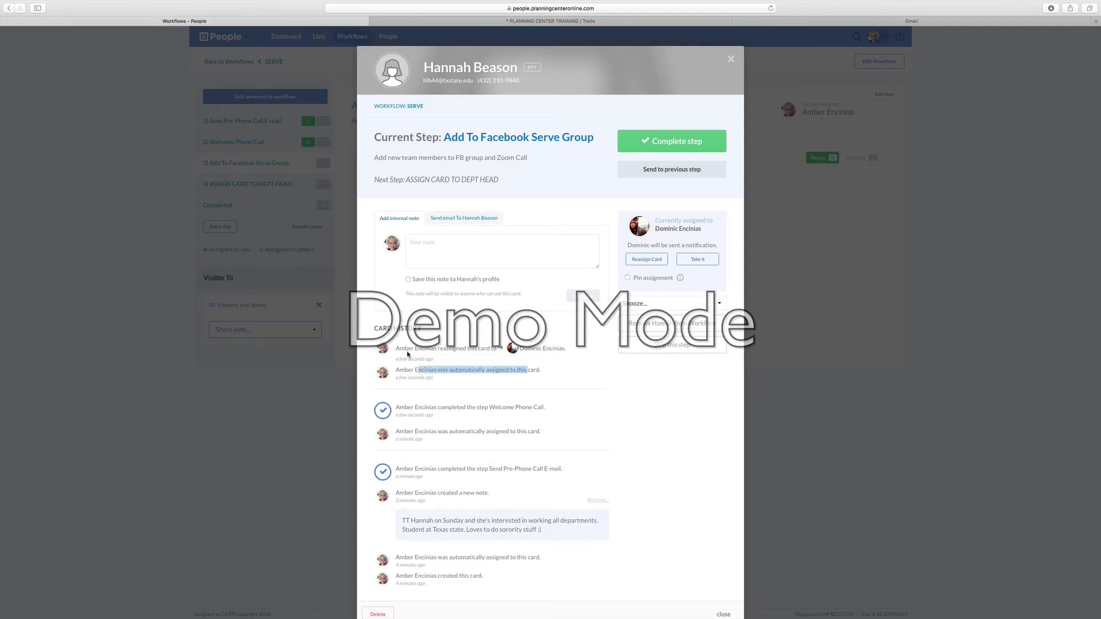
{"action": "left_click_drag", "start_coordinate": [437, 348], "coordinate": [498, 349]}
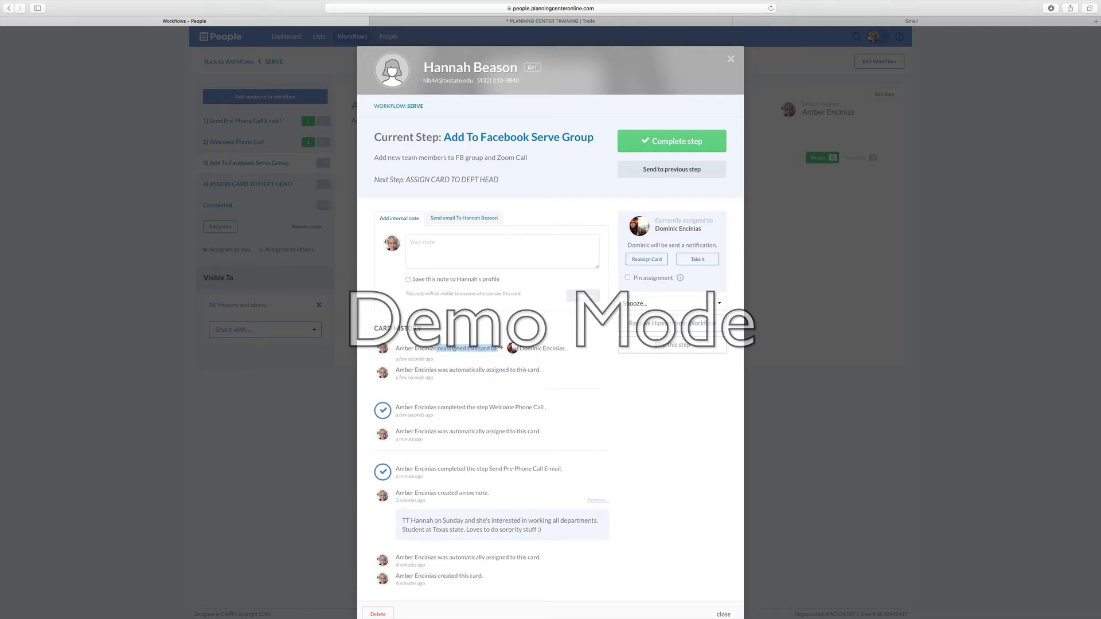
{"action": "left_click", "coordinate": [547, 348]}
{"action": "left_click", "coordinate": [731, 60]}
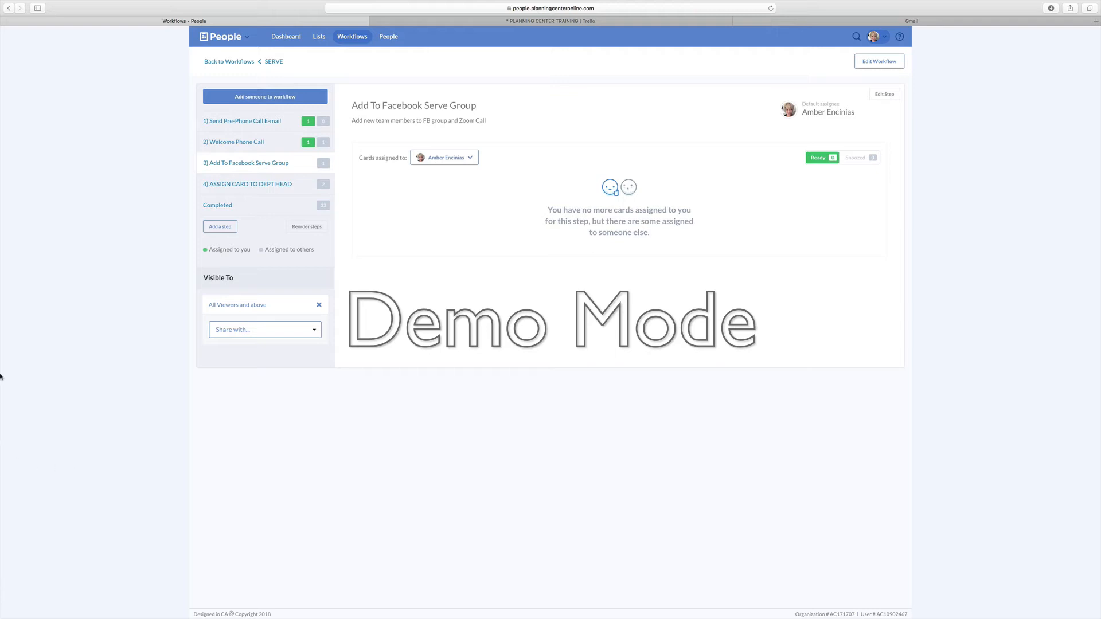
Step: Show this step's cards for the newly assigned team member and open the person's card
{"action": "left_click", "coordinate": [462, 165]}
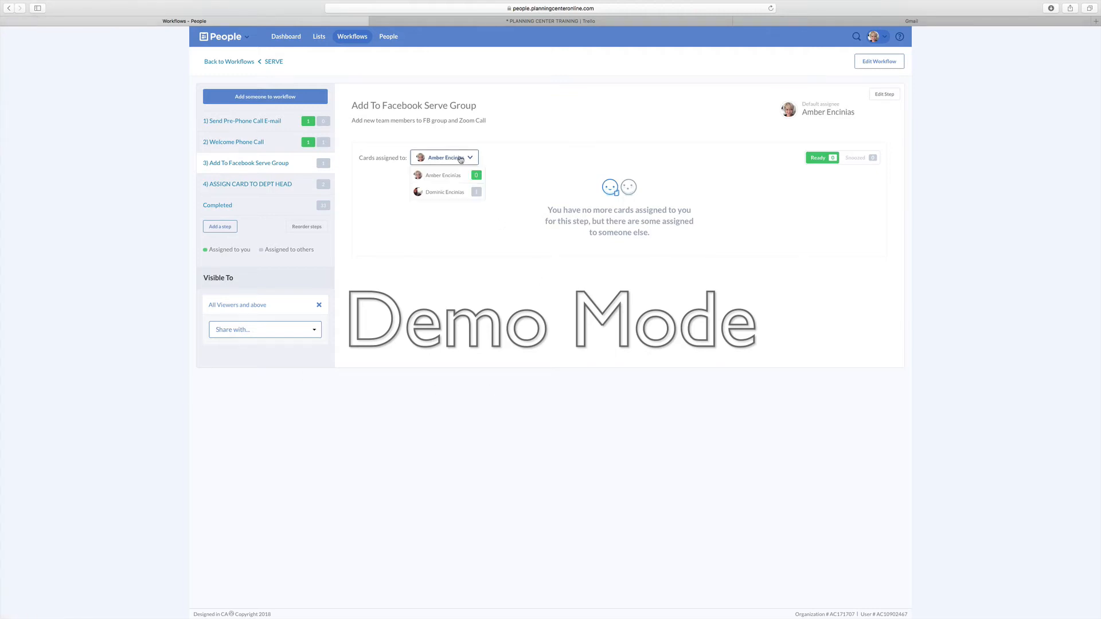
{"action": "left_click", "coordinate": [452, 194]}
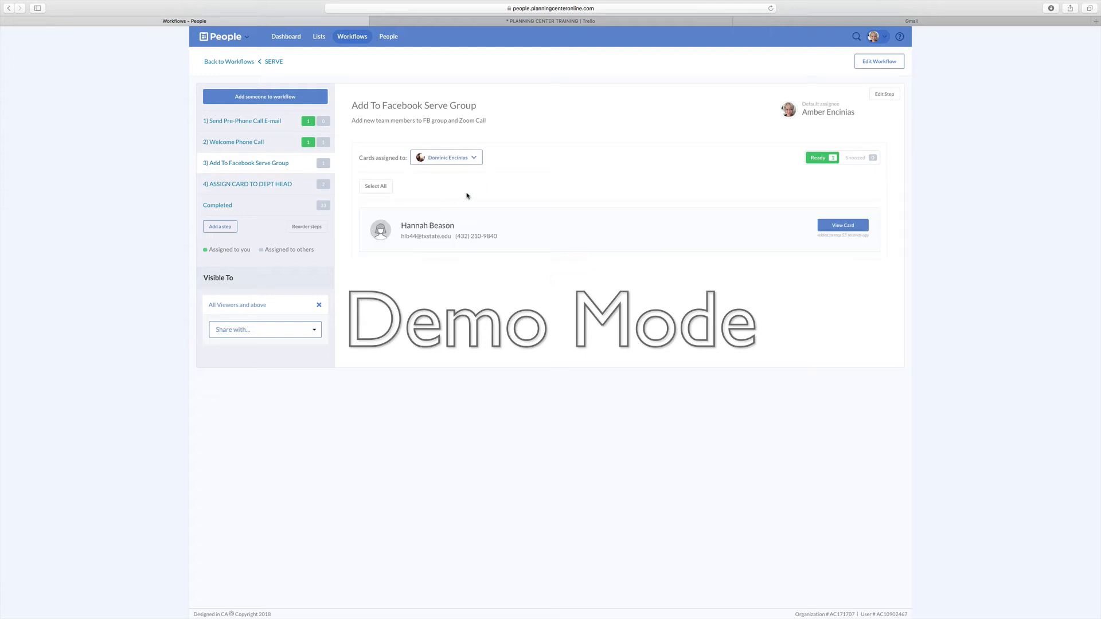
{"action": "left_click", "coordinate": [828, 230]}
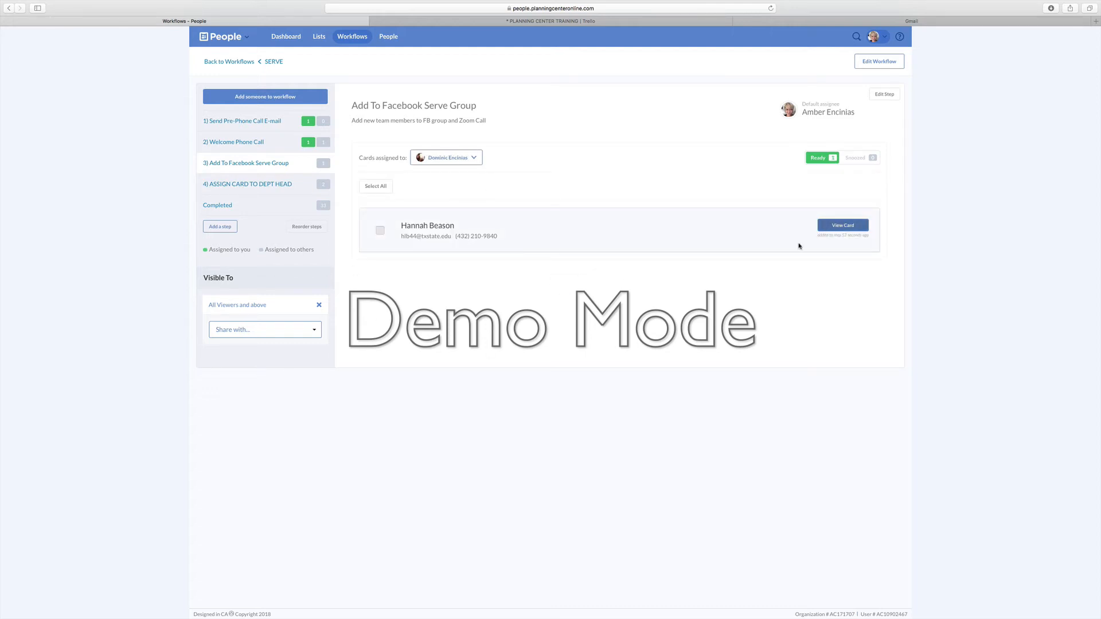
{"action": "scroll", "coordinate": [496, 370], "scroll_direction": "down", "scroll_amount": 1}
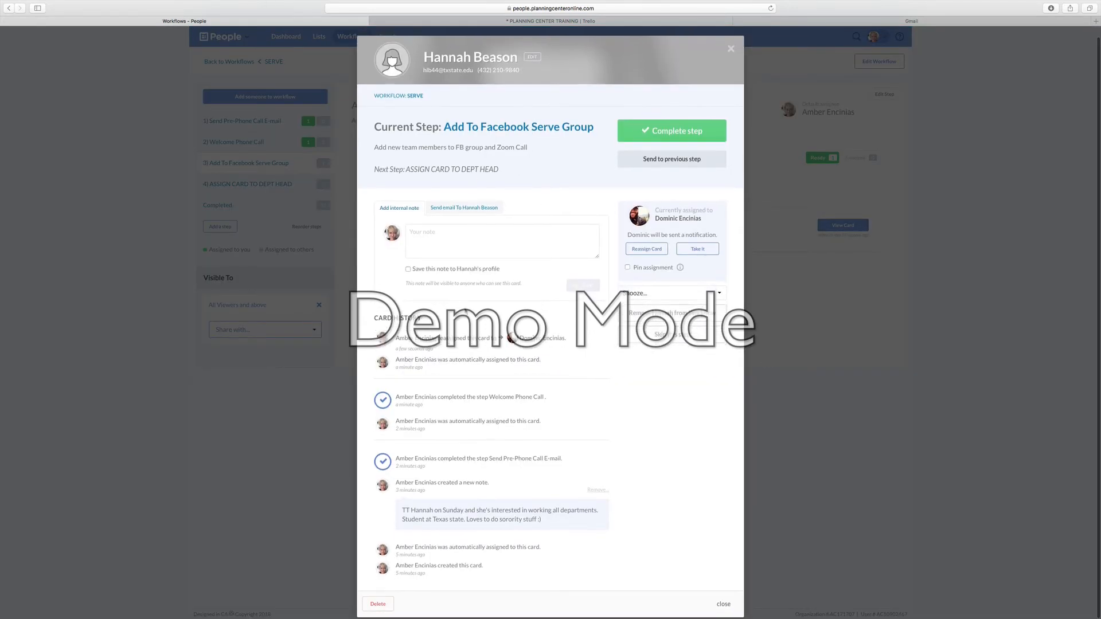
Step: Save an internal note that the person doesn't have an fb profile, then skip the Add To Facebook Serve Group step
{"action": "left_click", "coordinate": [425, 249]}
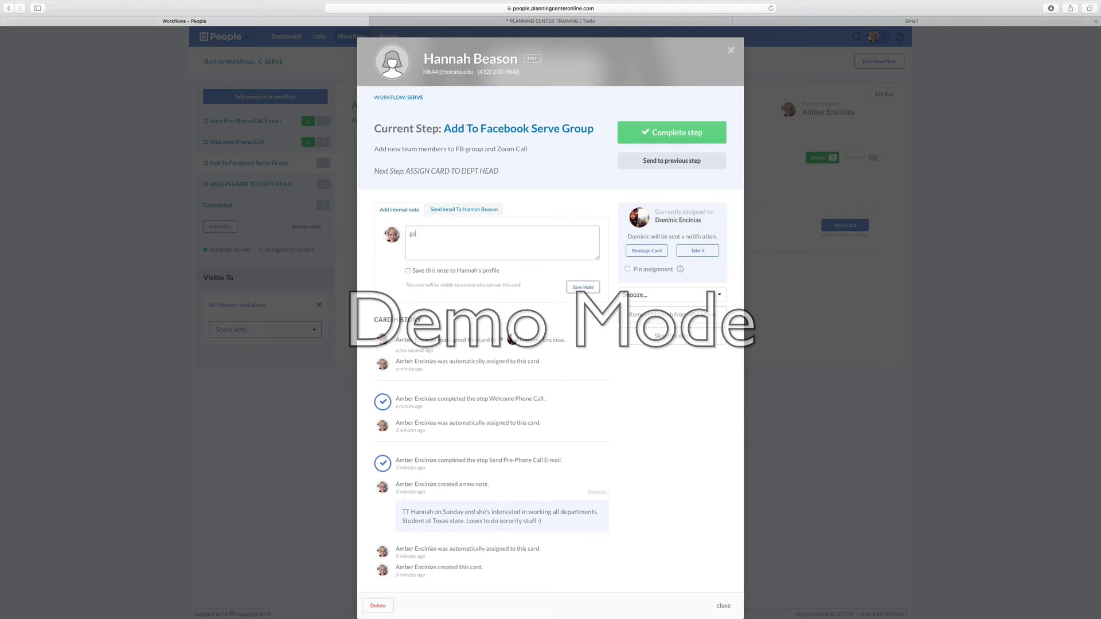
{"action": "type", "text": "esn't have fb profile"}
{"action": "left_click", "coordinate": [582, 287]}
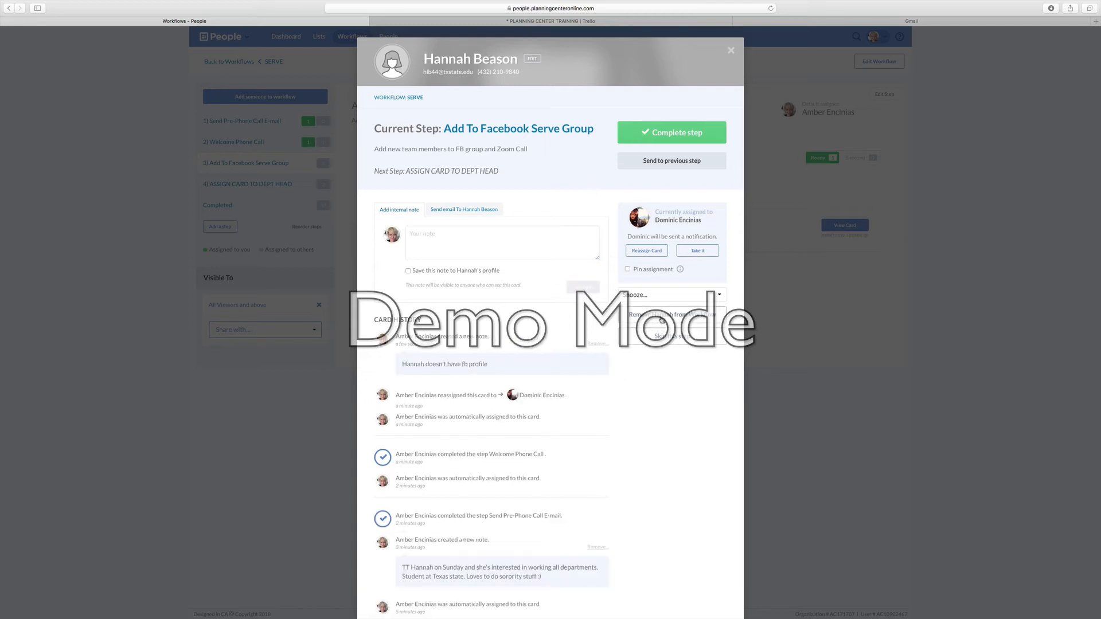
{"action": "left_click", "coordinate": [666, 337]}
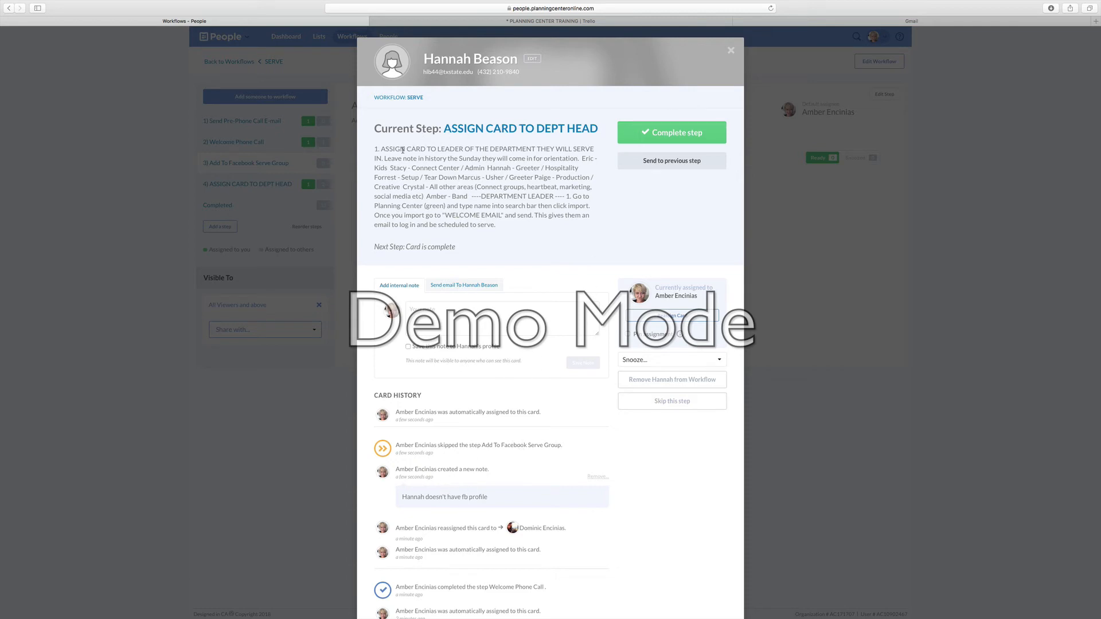
Step: Try to reassign the card to a department head by searching team members
{"action": "left_click_drag", "start_coordinate": [382, 151], "coordinate": [512, 230]}
{"action": "left_click", "coordinate": [512, 229]}
{"action": "left_click", "coordinate": [674, 317]}
{"action": "type", "text": "eri"}
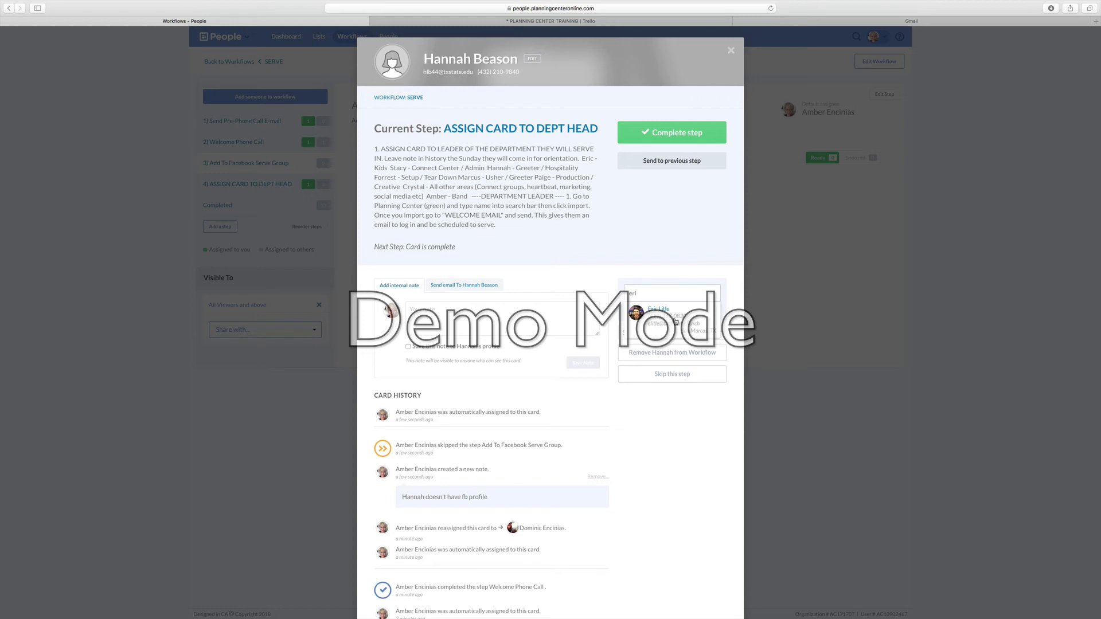
{"action": "left_click", "coordinate": [438, 170]}
Step: Read the ASSIGN CARD TO DEPT HEAD instructions about importing and sending the welcome email
{"action": "left_click_drag", "start_coordinate": [381, 150], "coordinate": [579, 155]}
{"action": "left_click", "coordinate": [582, 159]}
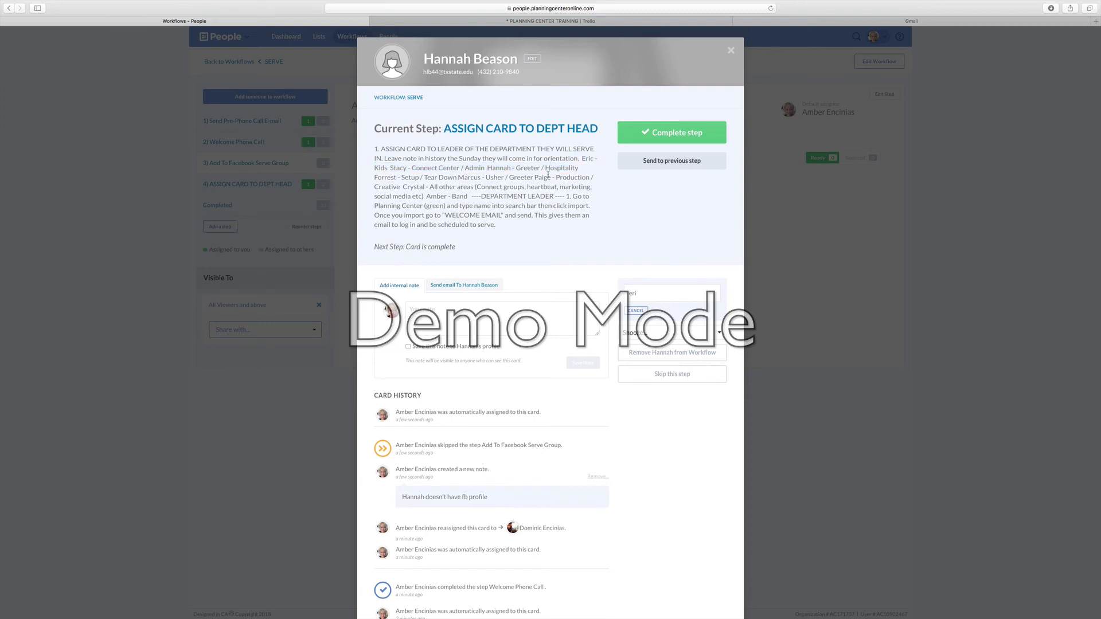
{"action": "left_click_drag", "start_coordinate": [481, 196], "coordinate": [562, 195]}
{"action": "left_click_drag", "start_coordinate": [388, 205], "coordinate": [558, 223]}
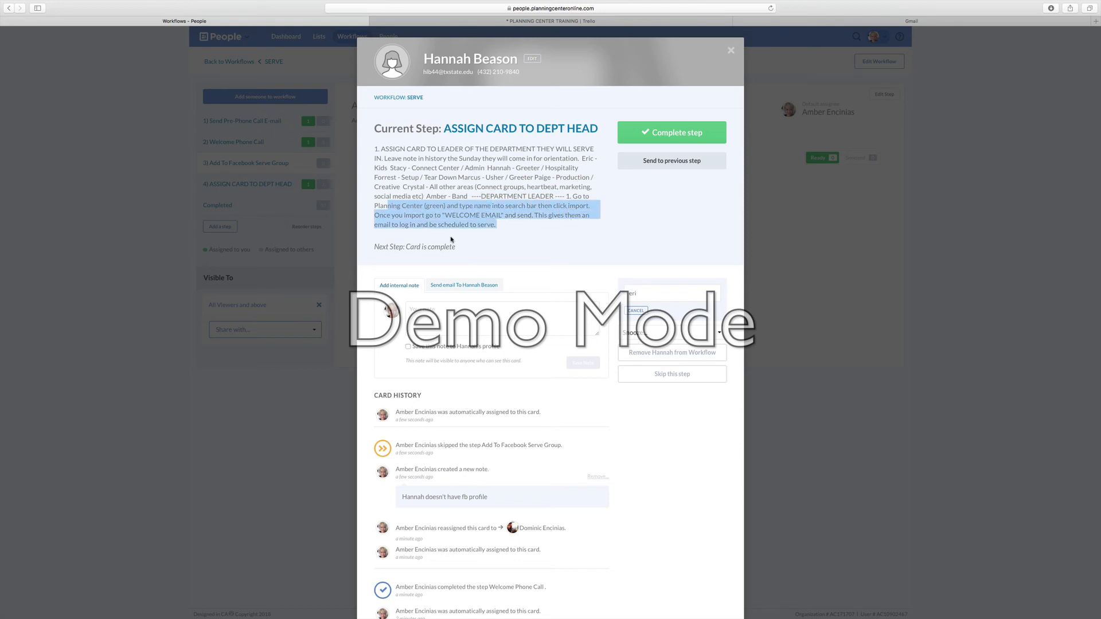
{"action": "left_click", "coordinate": [408, 233]}
{"action": "left_click_drag", "start_coordinate": [478, 205], "coordinate": [530, 232]}
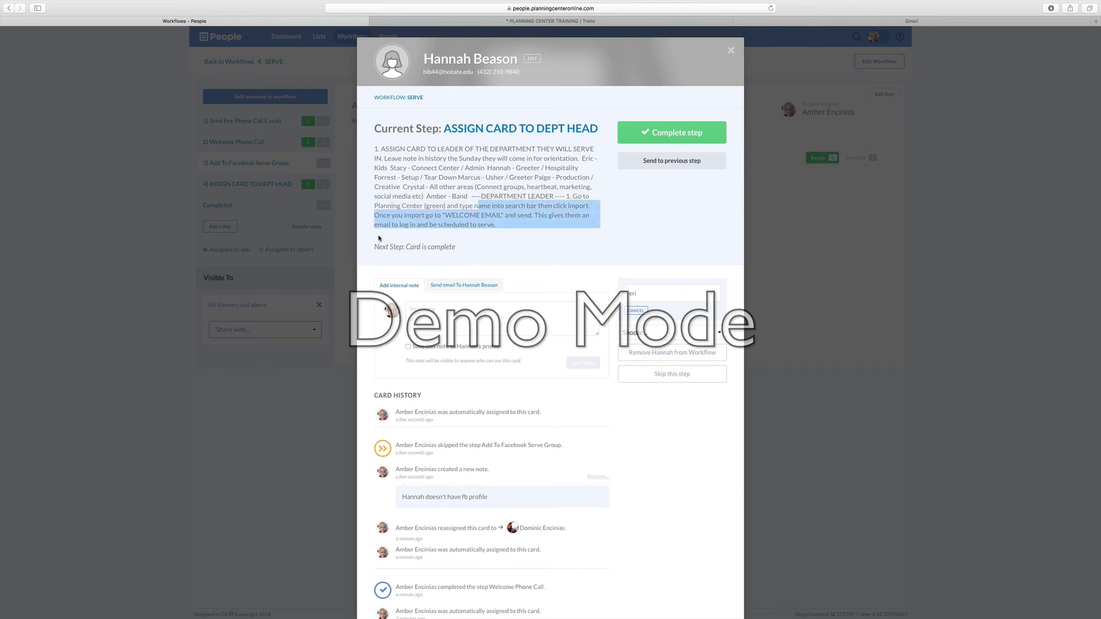
{"action": "left_click_drag", "start_coordinate": [380, 248], "coordinate": [443, 215]}
{"action": "left_click", "coordinate": [609, 239]}
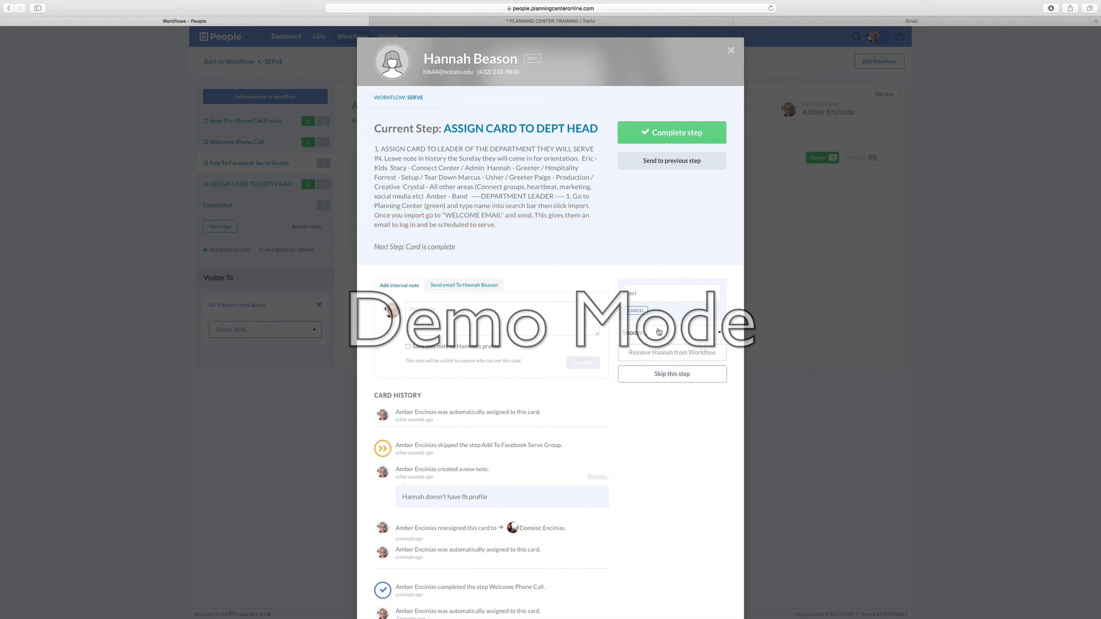
Step: Complete the ASSIGN CARD TO DEPT HEAD step and close the card
{"action": "left_click", "coordinate": [649, 135]}
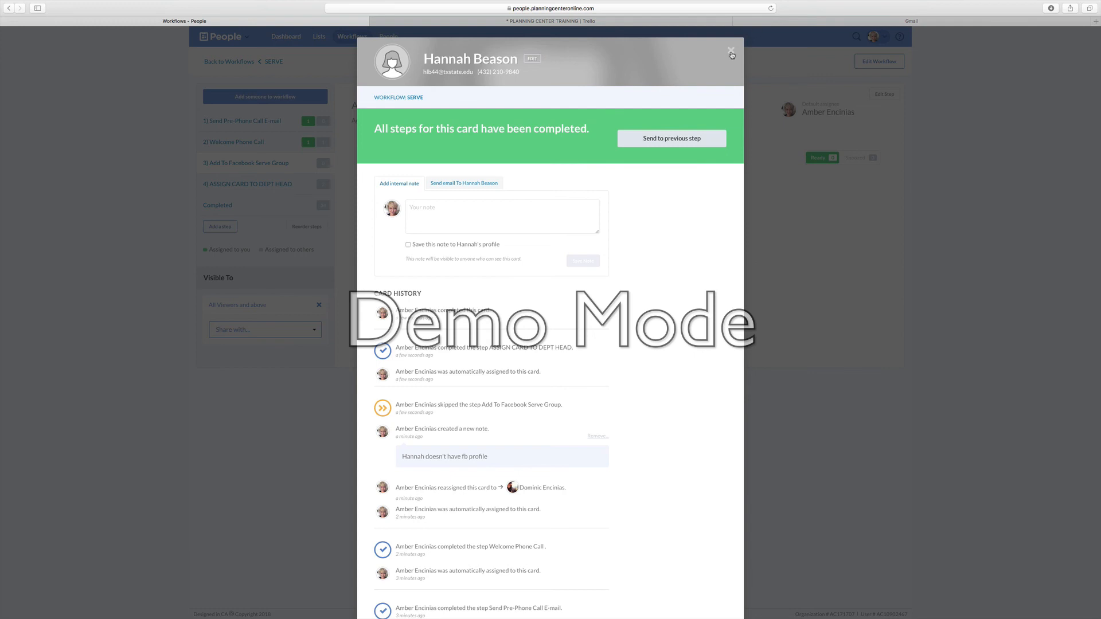
{"action": "left_click", "coordinate": [731, 52]}
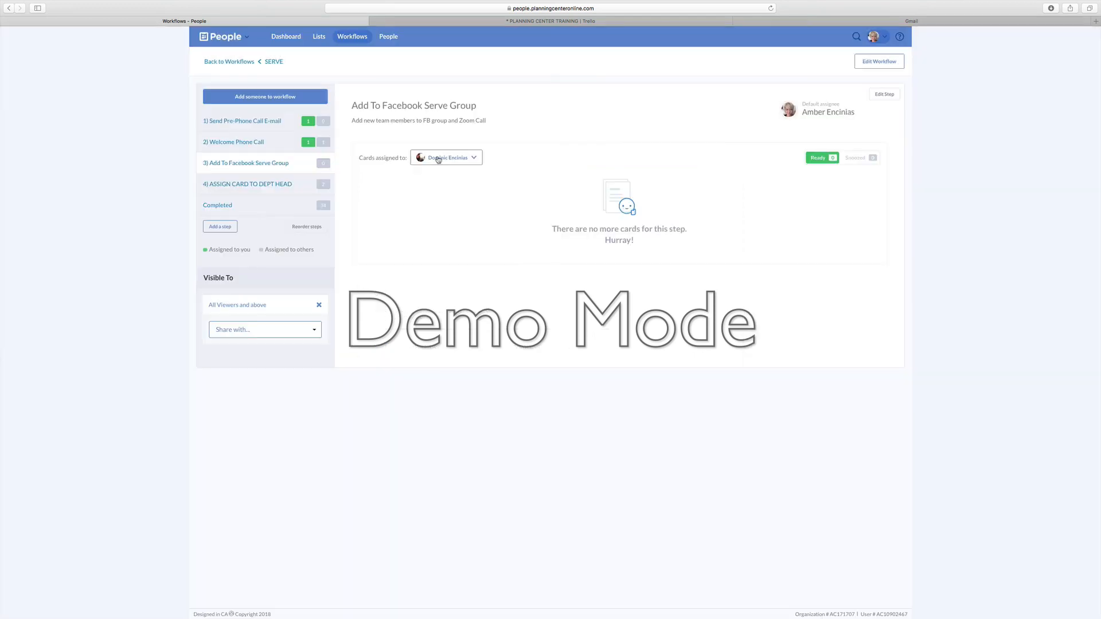
Step: Check the ASSIGN CARD TO DEPT HEAD cards for your own assignment and browse the Completed cards list
{"action": "left_click", "coordinate": [272, 186]}
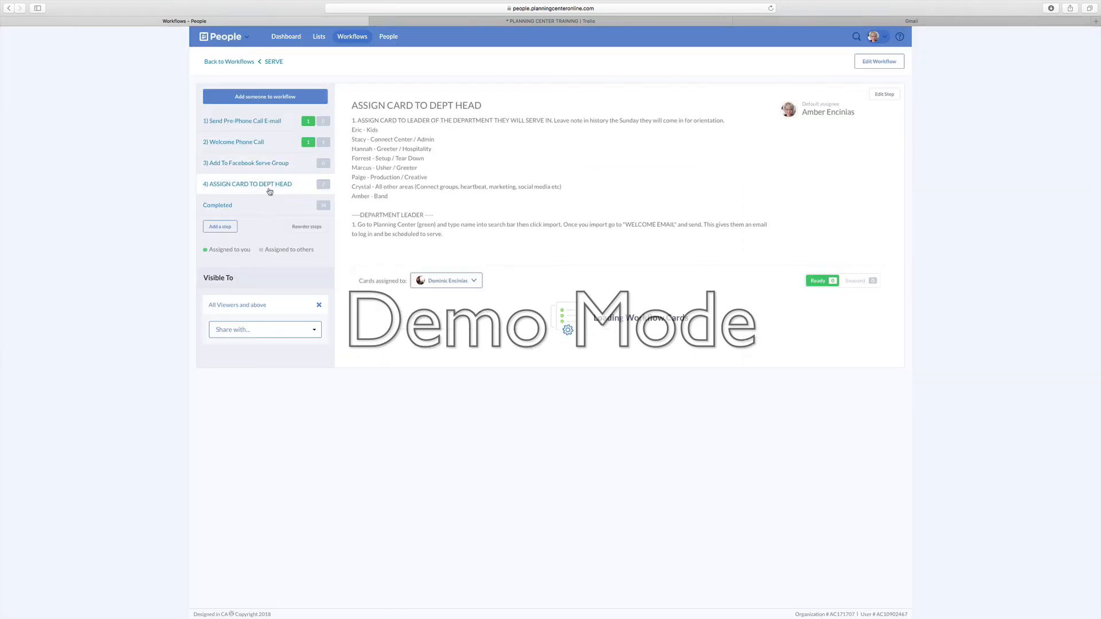
{"action": "left_click", "coordinate": [414, 281]}
{"action": "left_click", "coordinate": [445, 299]}
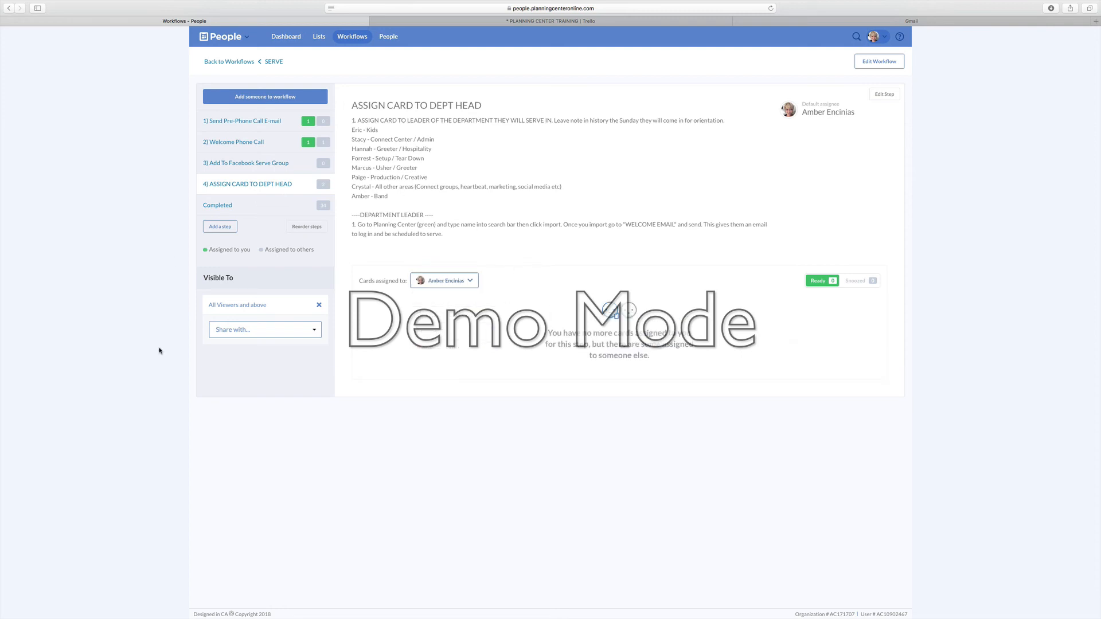
{"action": "left_click", "coordinate": [229, 206]}
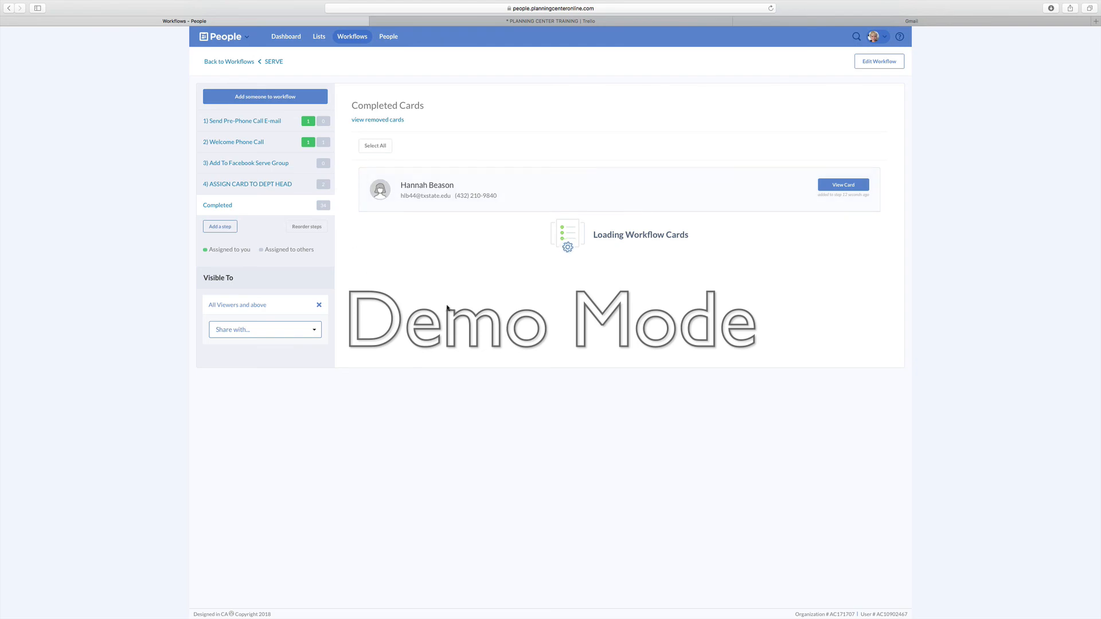
{"action": "scroll", "coordinate": [356, 371], "scroll_direction": "down", "scroll_amount": 10}
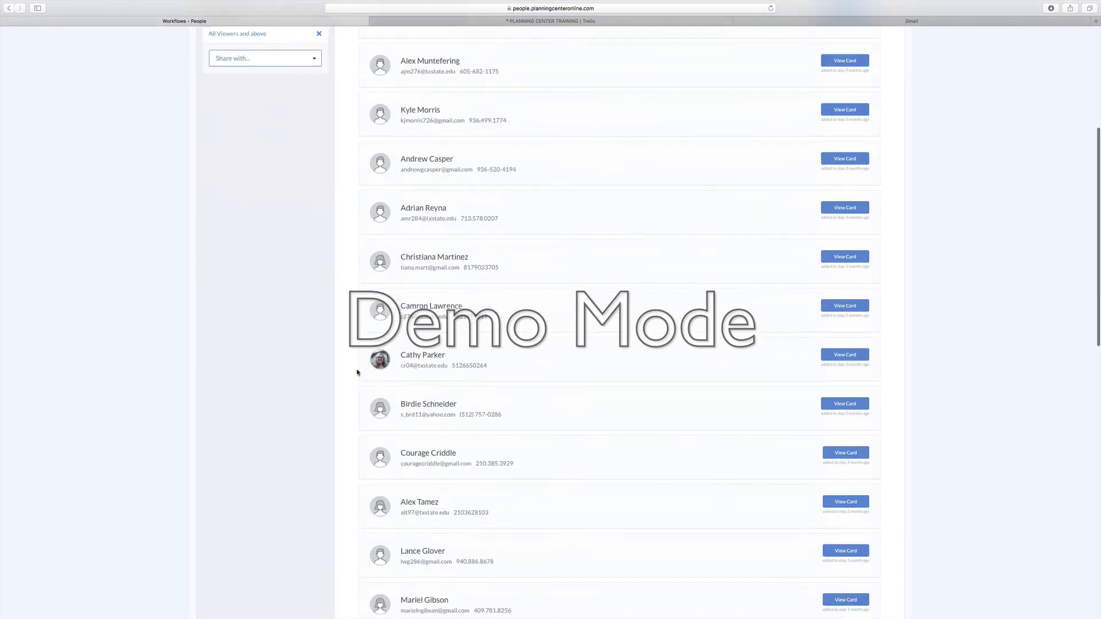
{"action": "scroll", "coordinate": [356, 374], "scroll_direction": "up", "scroll_amount": 10}
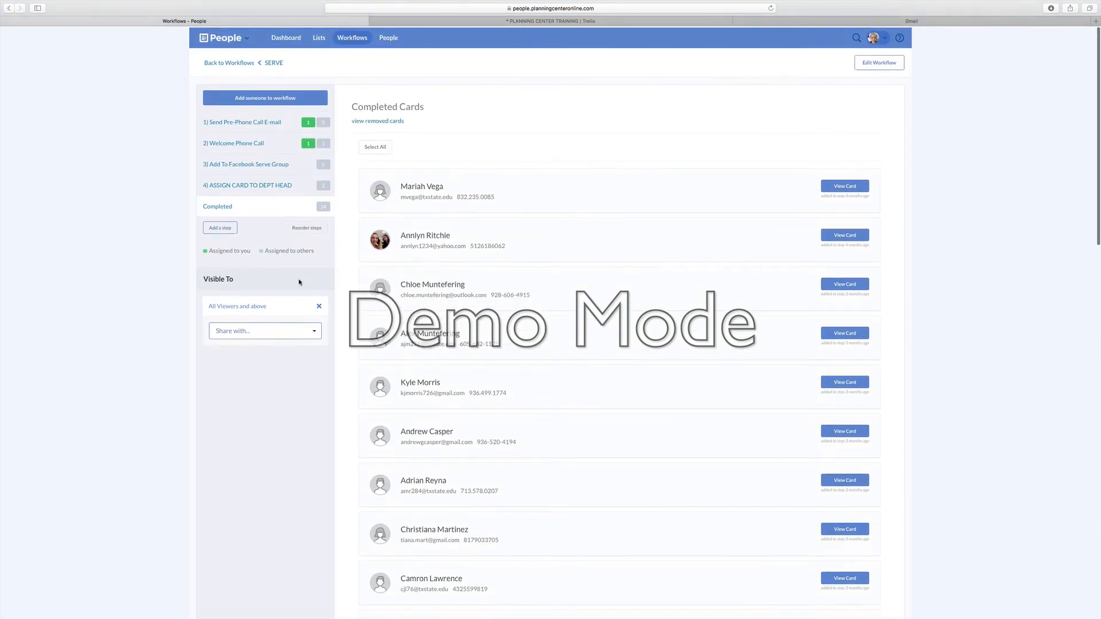
Step: Step through each workflow step's card list in turn
{"action": "left_click", "coordinate": [223, 122]}
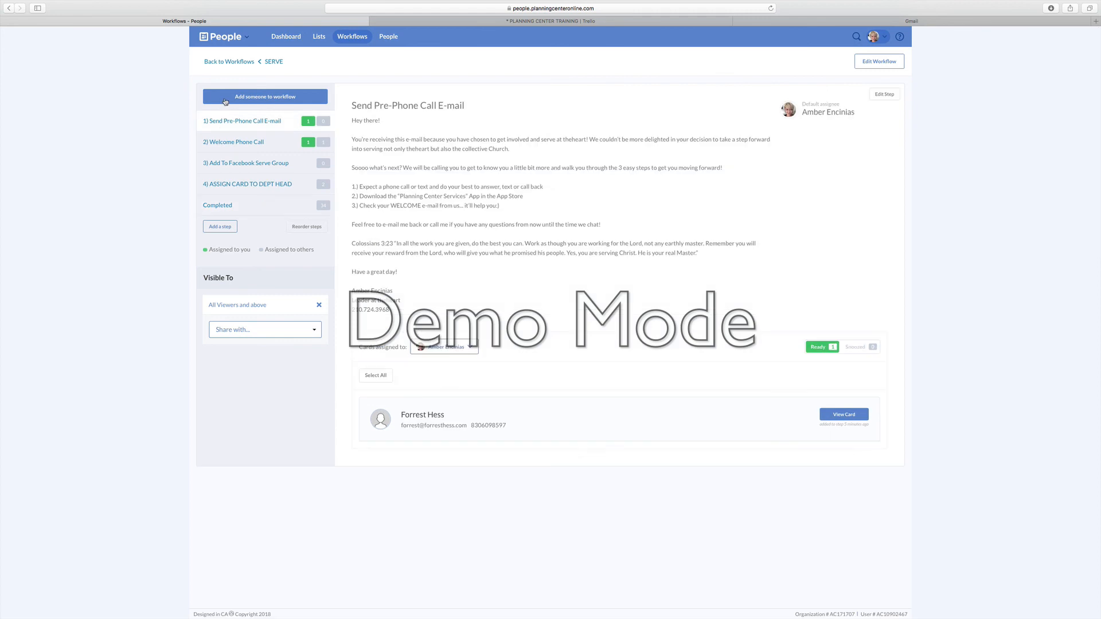
{"action": "left_click", "coordinate": [226, 144]}
{"action": "left_click", "coordinate": [225, 168]}
{"action": "left_click", "coordinate": [274, 187]}
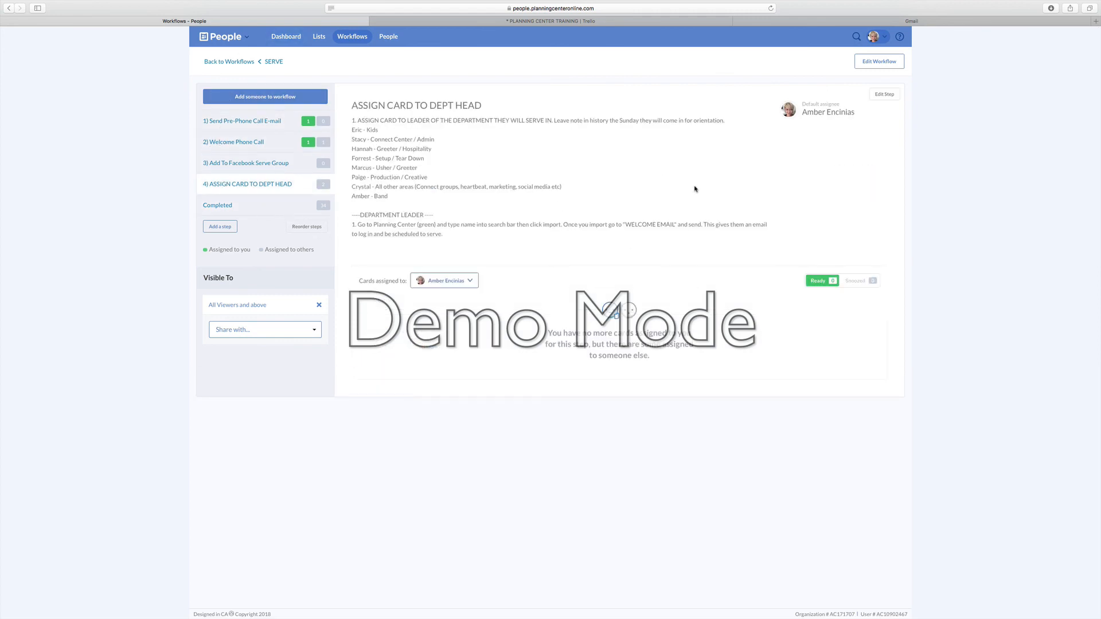